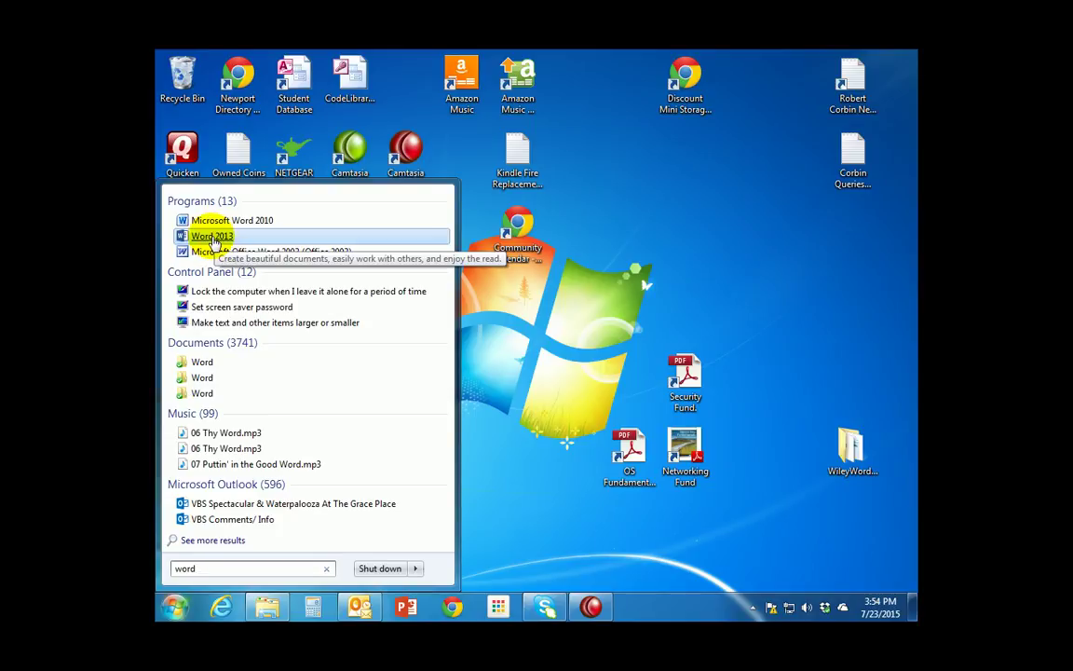
- Start Word 2013 and create a new blank document
{"action": "left_click", "coordinate": [213, 239]}
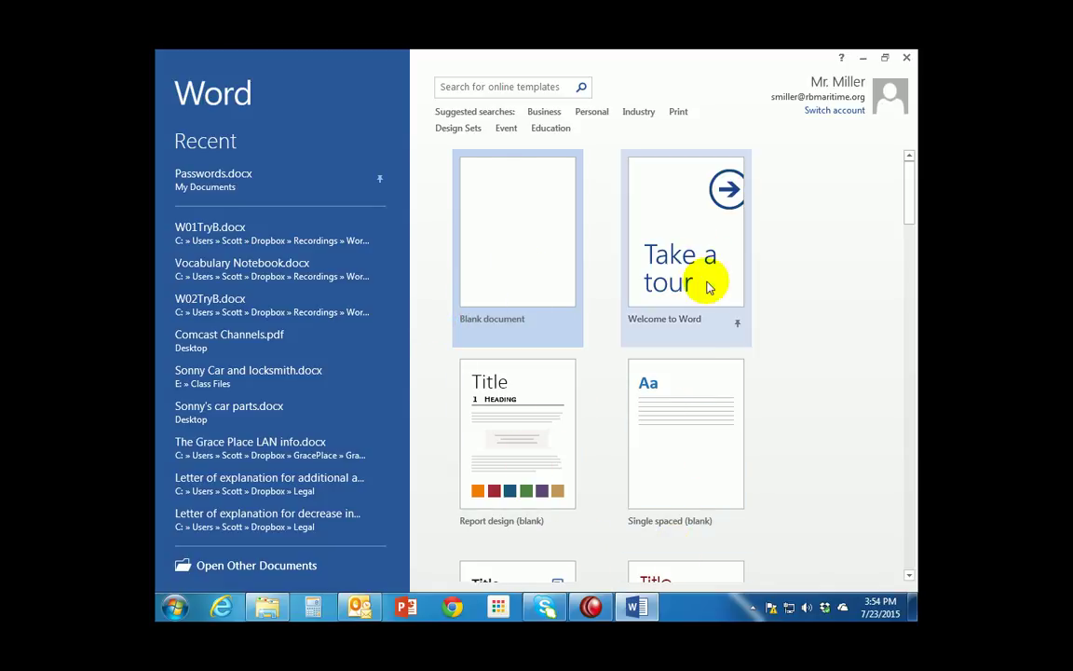
{"action": "left_click", "coordinate": [517, 258]}
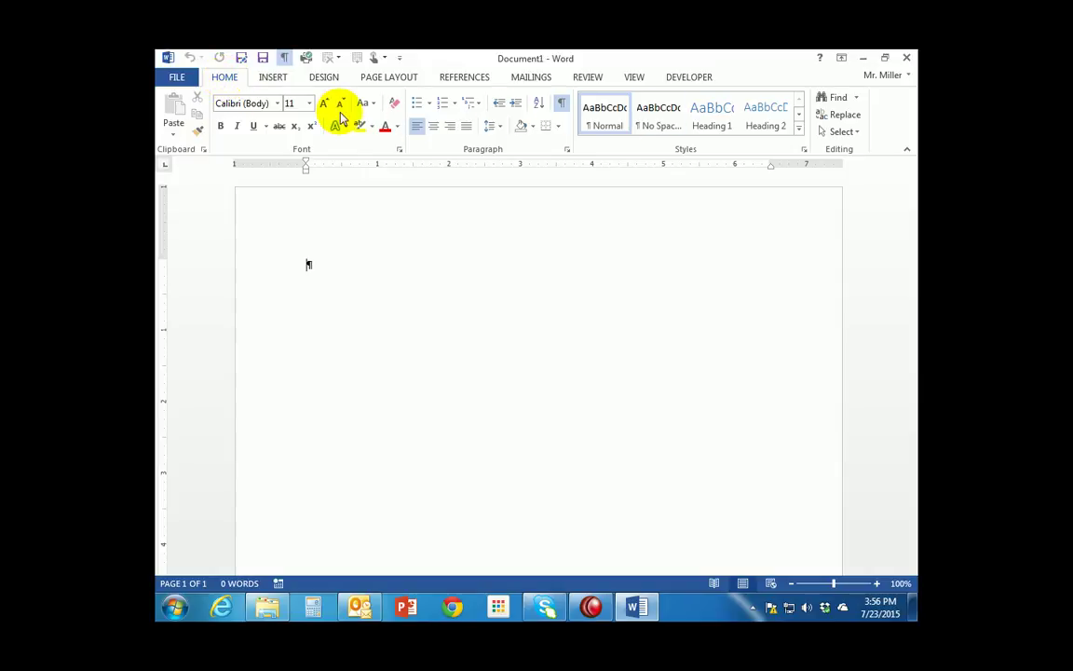
- Examine the command groups for inserting, design, page layout, references, mailings, reviewing and viewing, and look over the blank page
{"action": "left_click", "coordinate": [273, 79]}
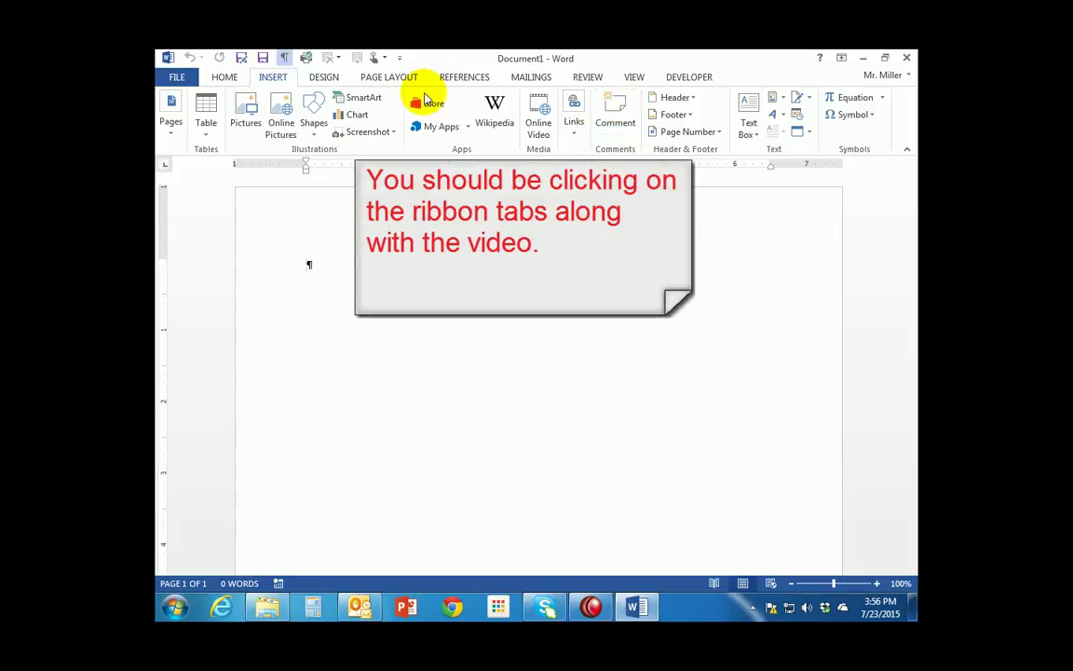
{"action": "left_click", "coordinate": [326, 78]}
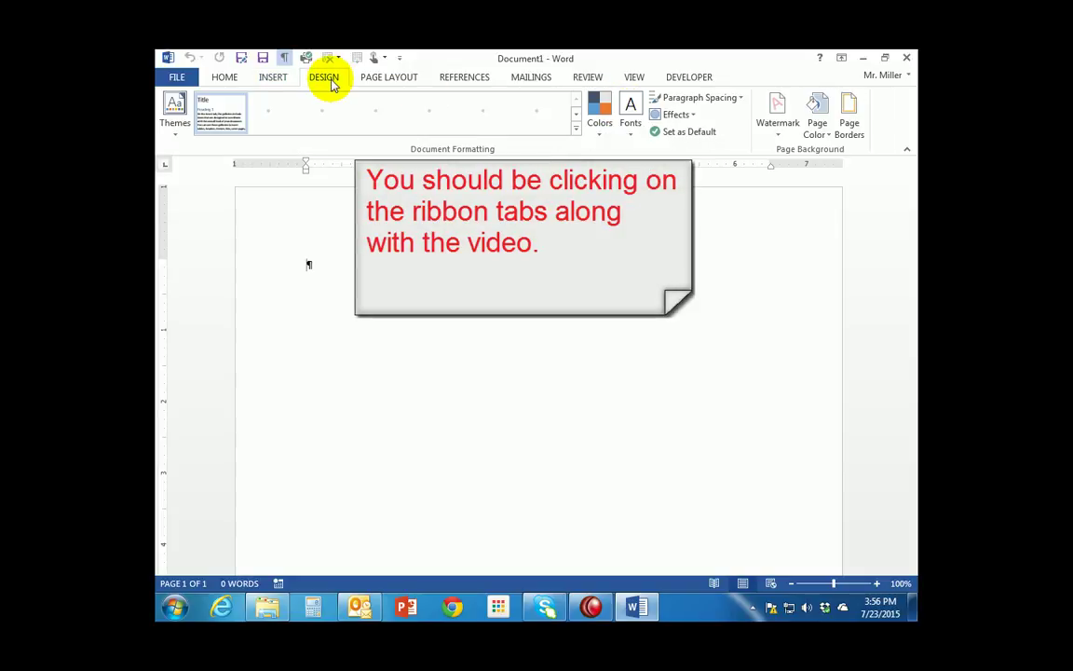
{"action": "left_click", "coordinate": [393, 79]}
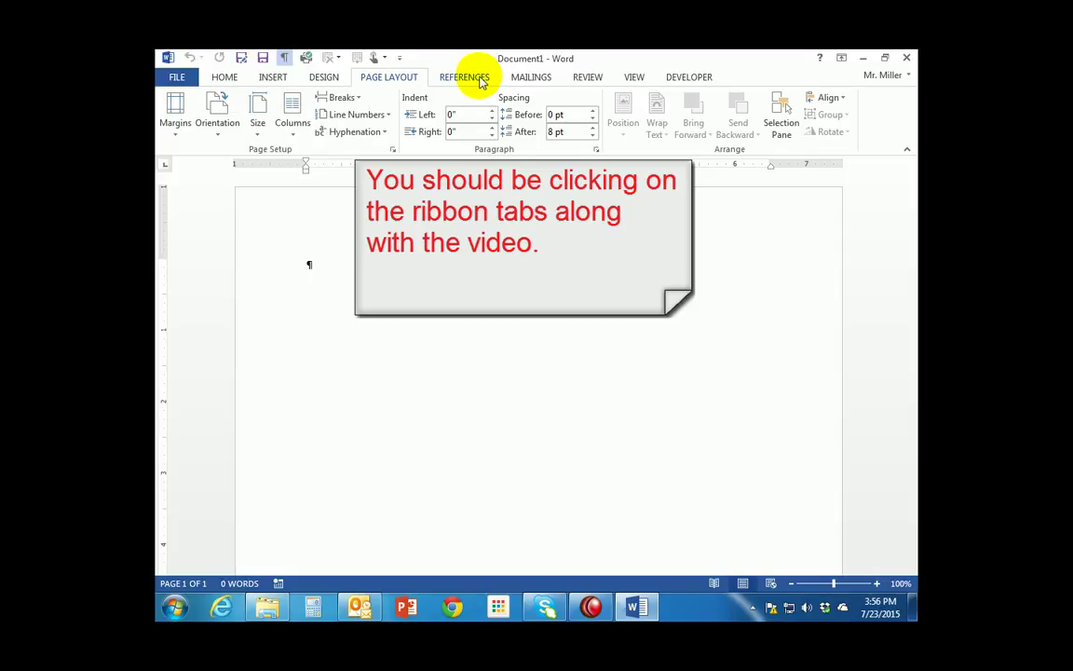
{"action": "left_click", "coordinate": [482, 83]}
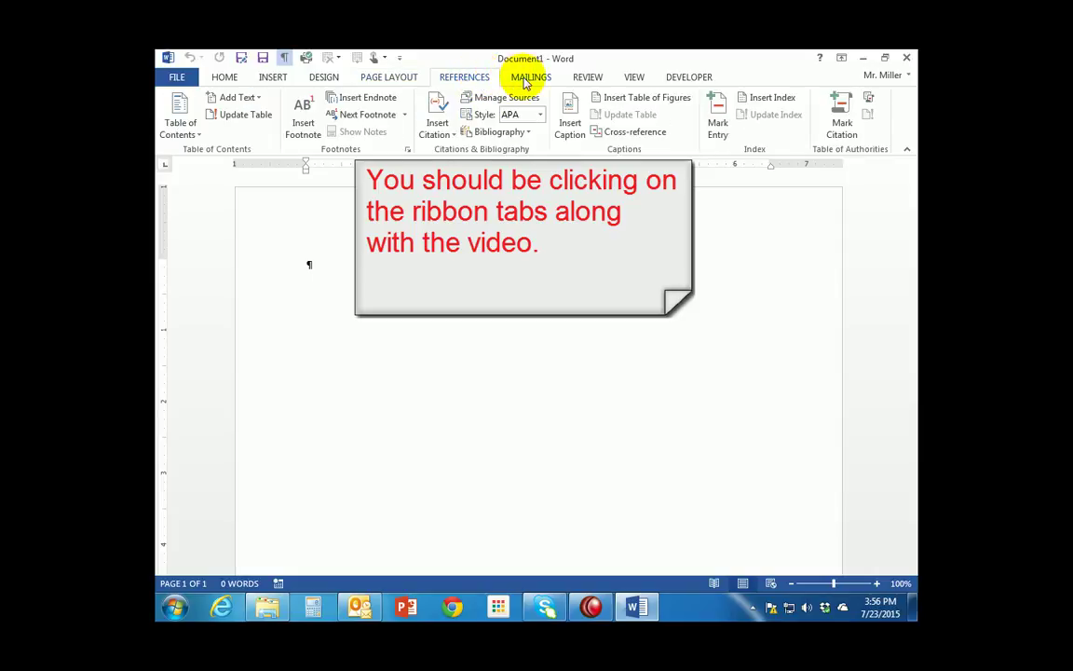
{"action": "left_click", "coordinate": [525, 82]}
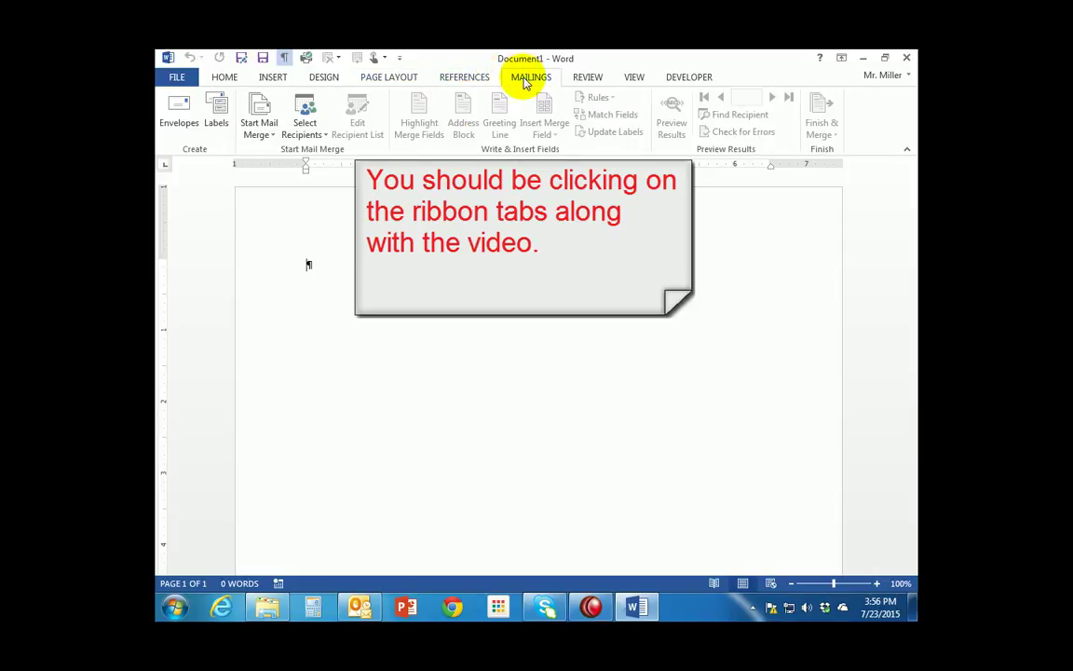
{"action": "left_click", "coordinate": [587, 80]}
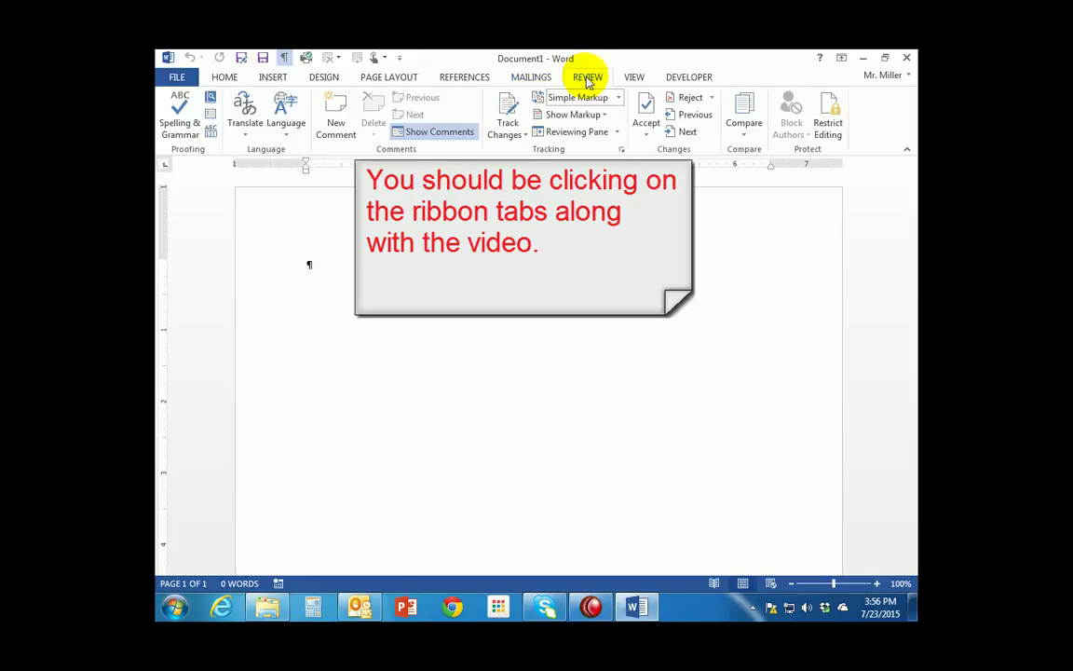
{"action": "left_click", "coordinate": [634, 80]}
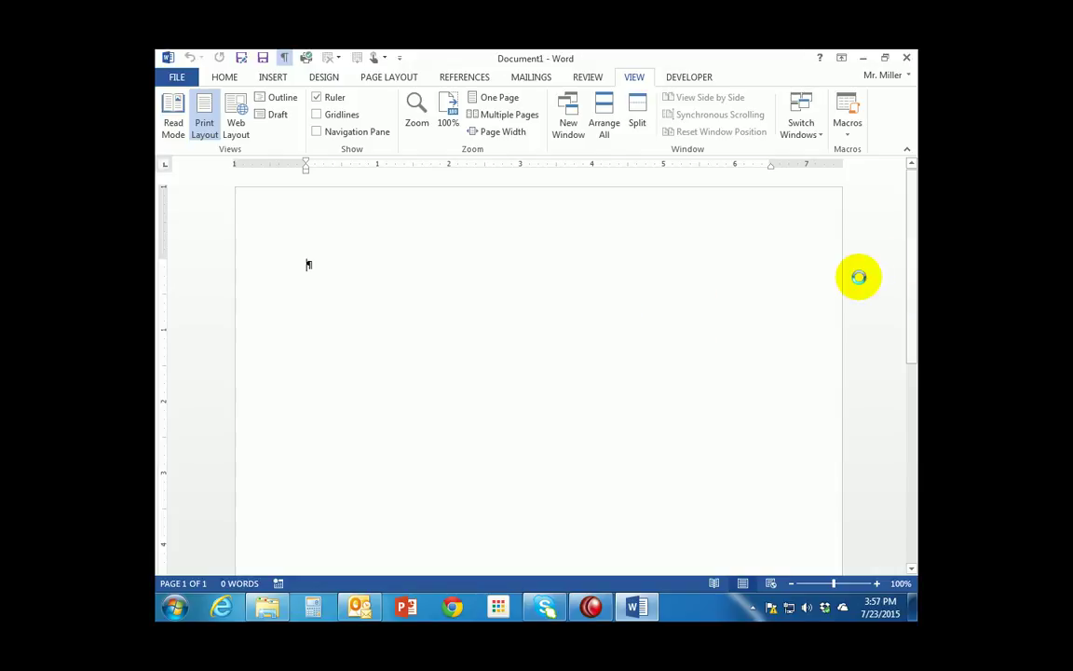
{"action": "left_click_drag", "start_coordinate": [911, 269], "coordinate": [909, 372]}
{"action": "left_click", "coordinate": [910, 183]}
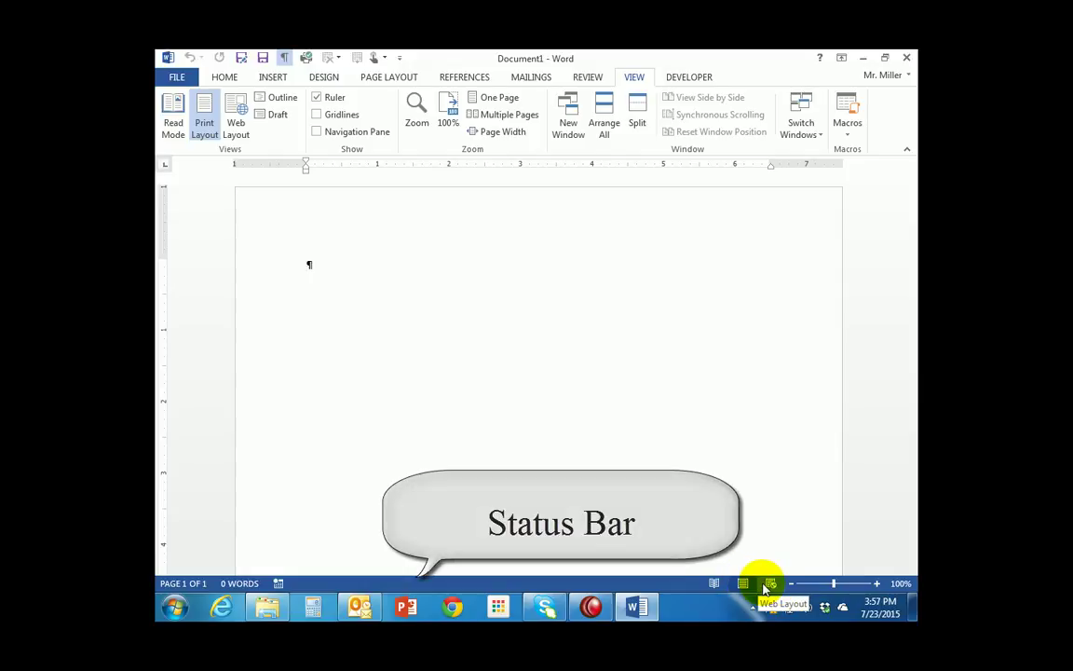
- Magnify the page to 150% and return it to 100%
{"action": "left_click", "coordinate": [877, 585]}
{"action": "left_click", "coordinate": [877, 585]}
{"action": "left_click", "coordinate": [878, 585]}
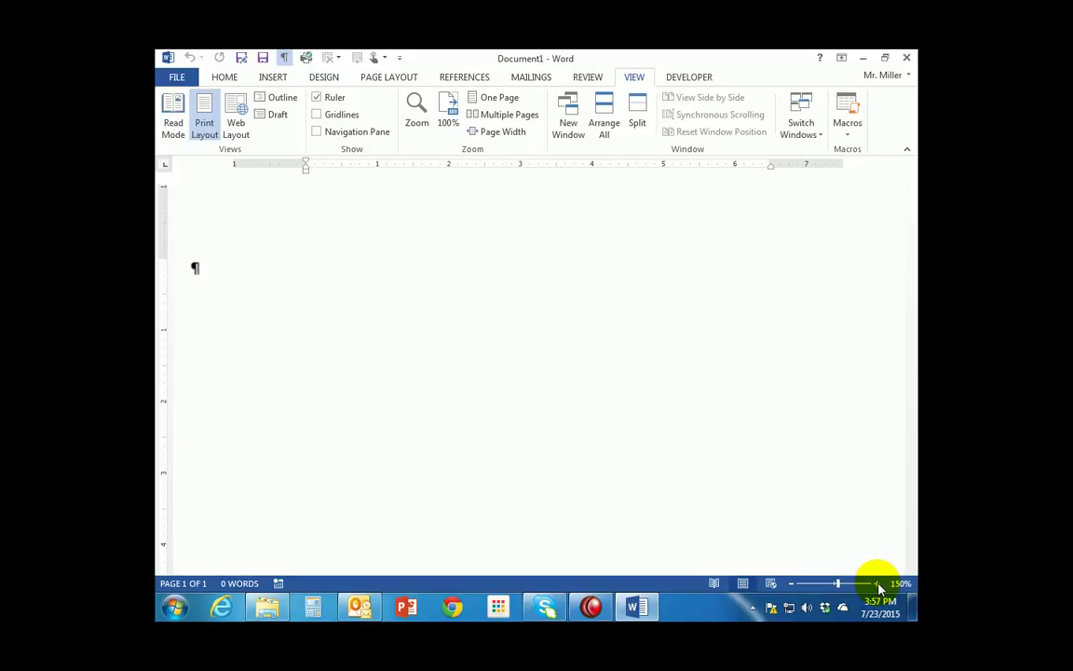
{"action": "left_click", "coordinate": [791, 584]}
{"action": "left_click", "coordinate": [791, 584]}
{"action": "left_click", "coordinate": [791, 584]}
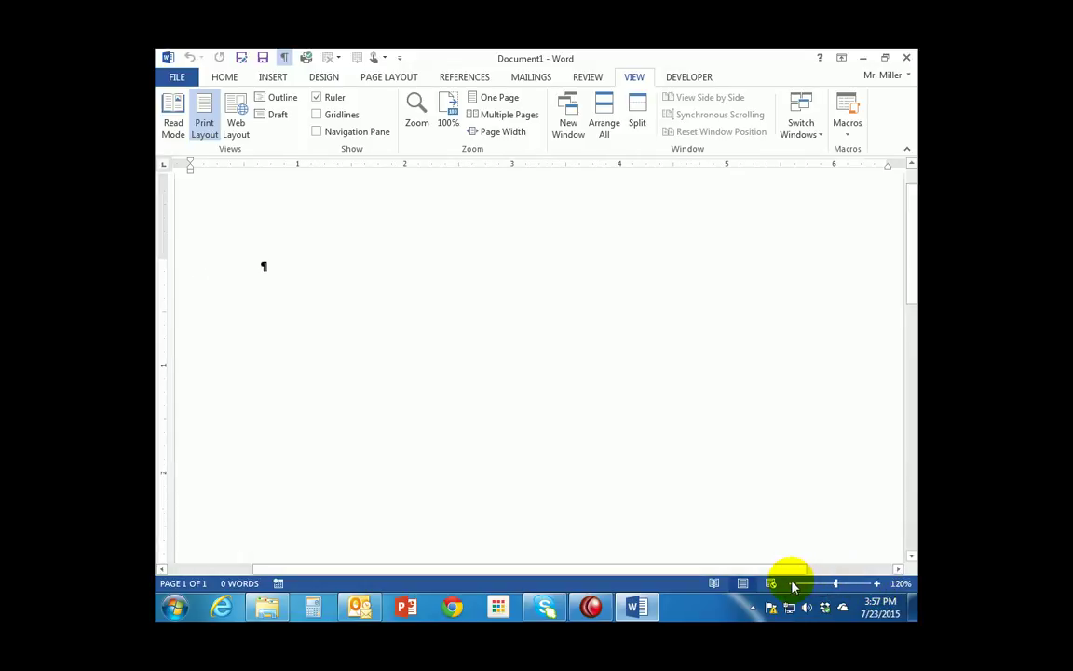
{"action": "left_click", "coordinate": [791, 584]}
{"action": "left_click", "coordinate": [792, 584]}
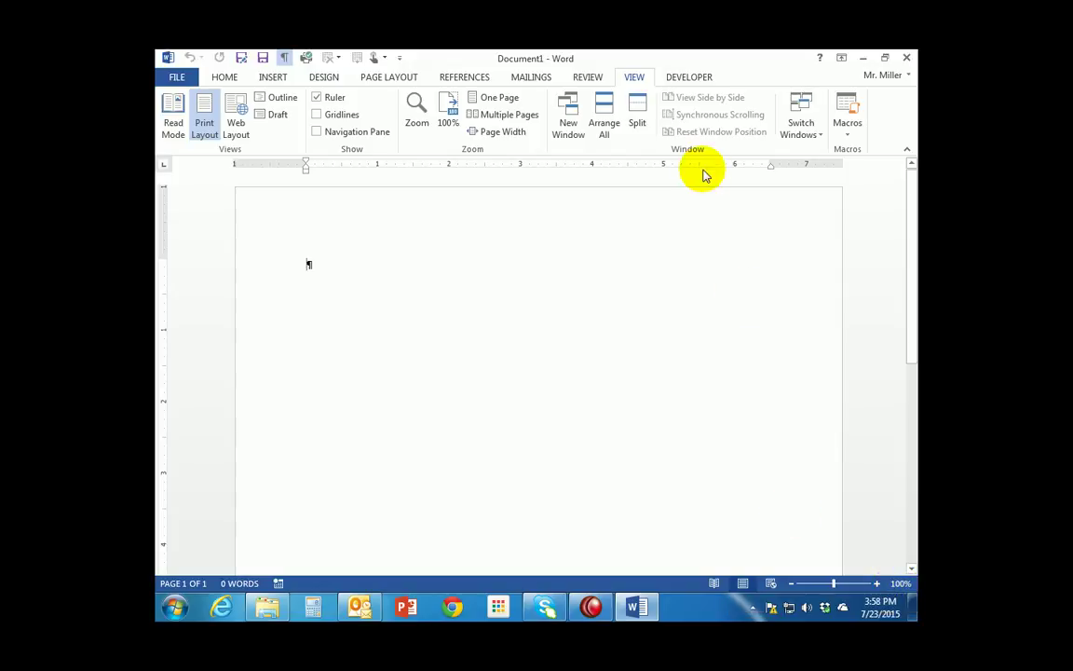
- Hide the ruler and show it again
{"action": "left_click", "coordinate": [316, 98]}
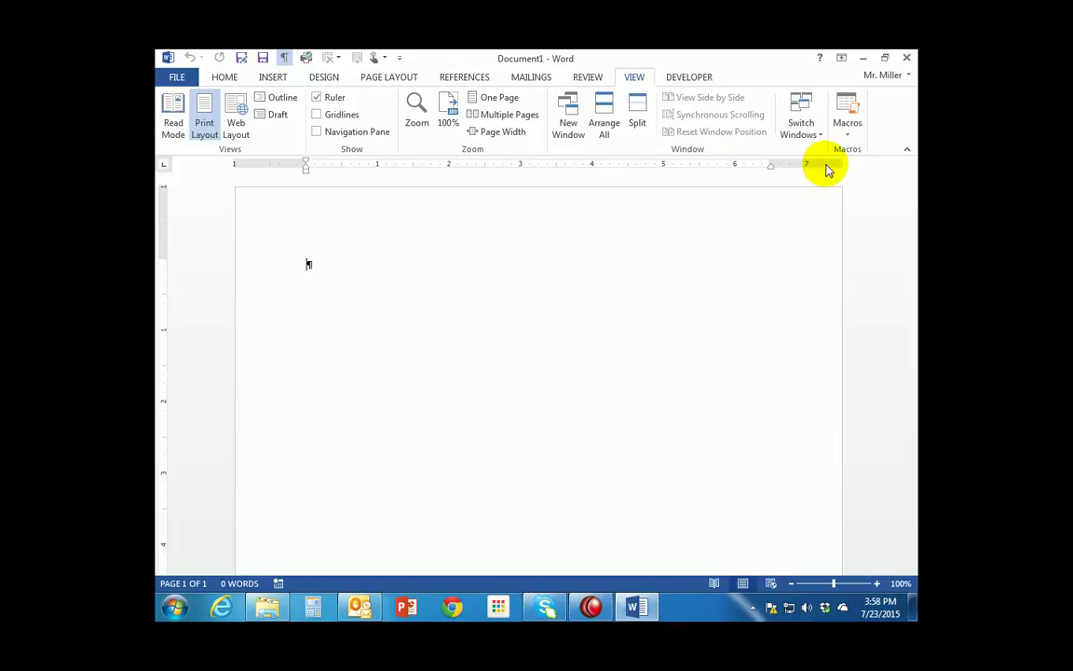
{"action": "left_click", "coordinate": [316, 97]}
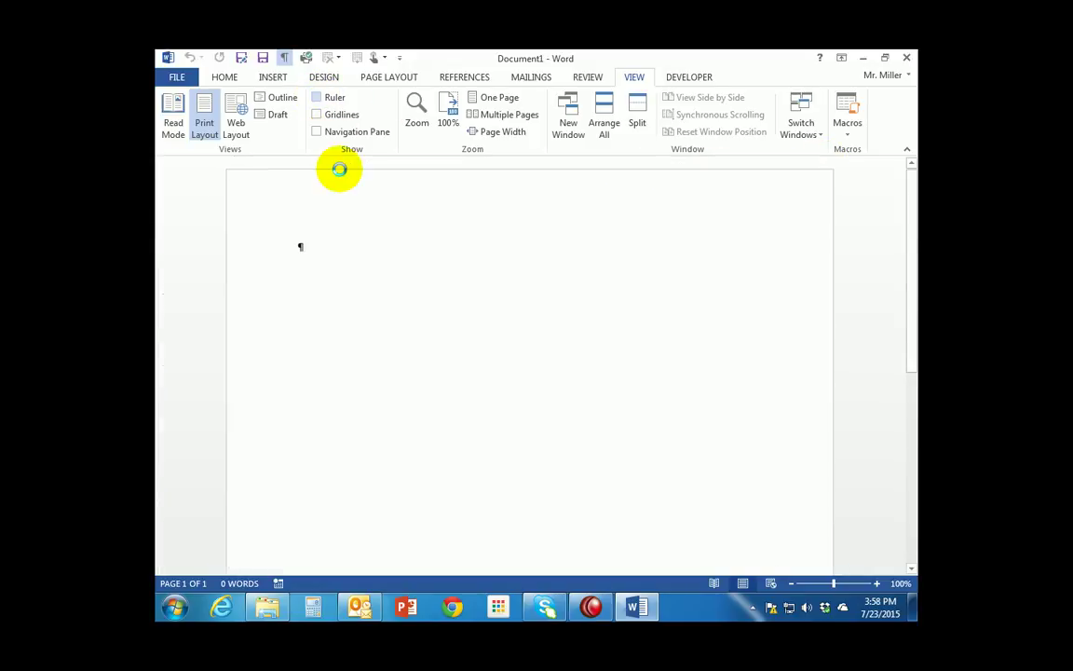
{"action": "left_click", "coordinate": [317, 97]}
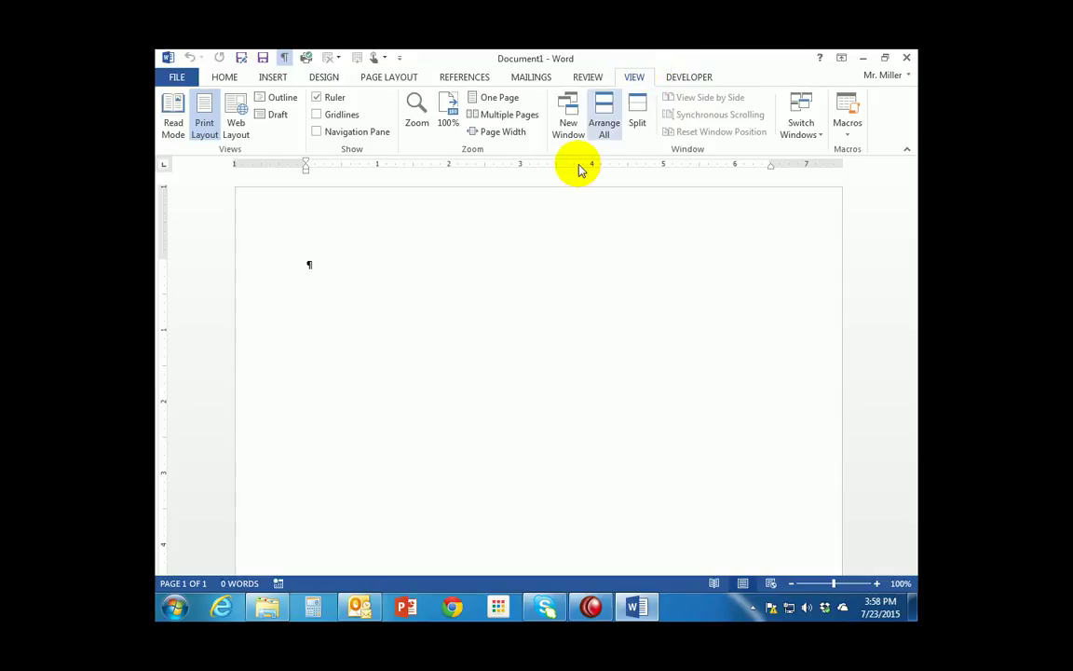
- Switch the paragraph marks and hidden formatting symbols off and on again twice
{"action": "left_click", "coordinate": [223, 78]}
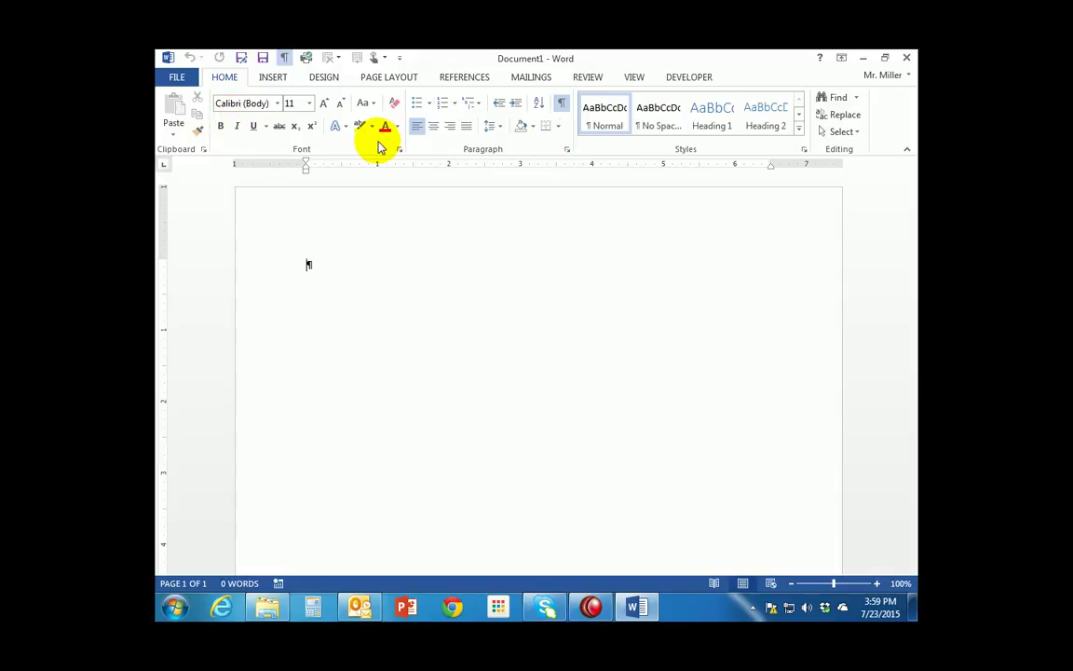
{"action": "left_click", "coordinate": [565, 110]}
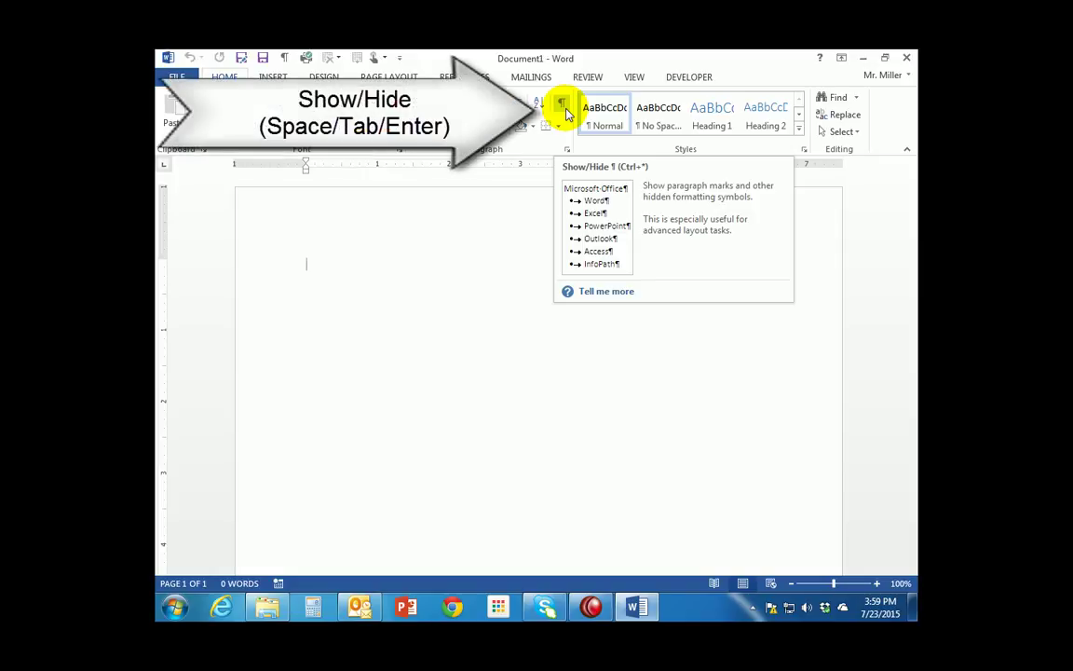
{"action": "left_click", "coordinate": [563, 108]}
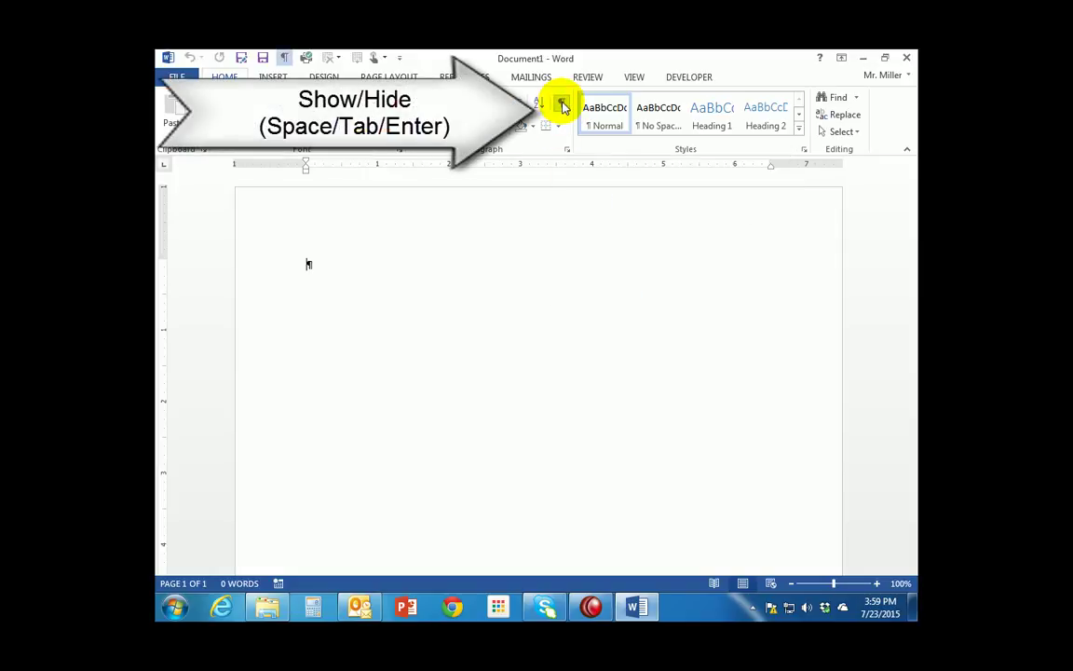
{"action": "left_click", "coordinate": [562, 108]}
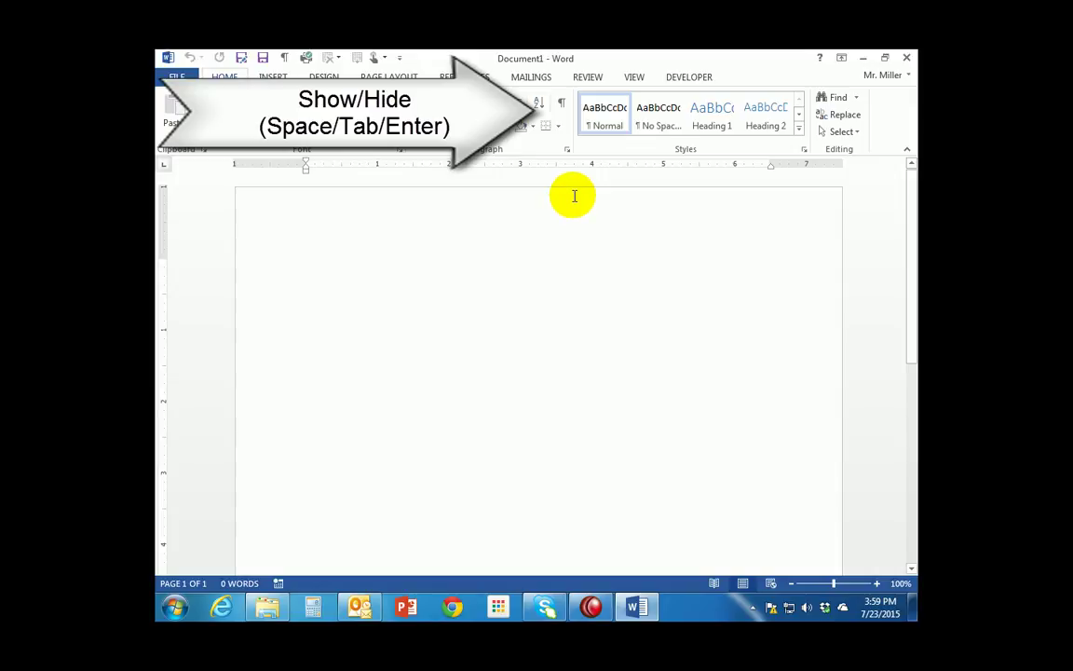
{"action": "left_click", "coordinate": [562, 106]}
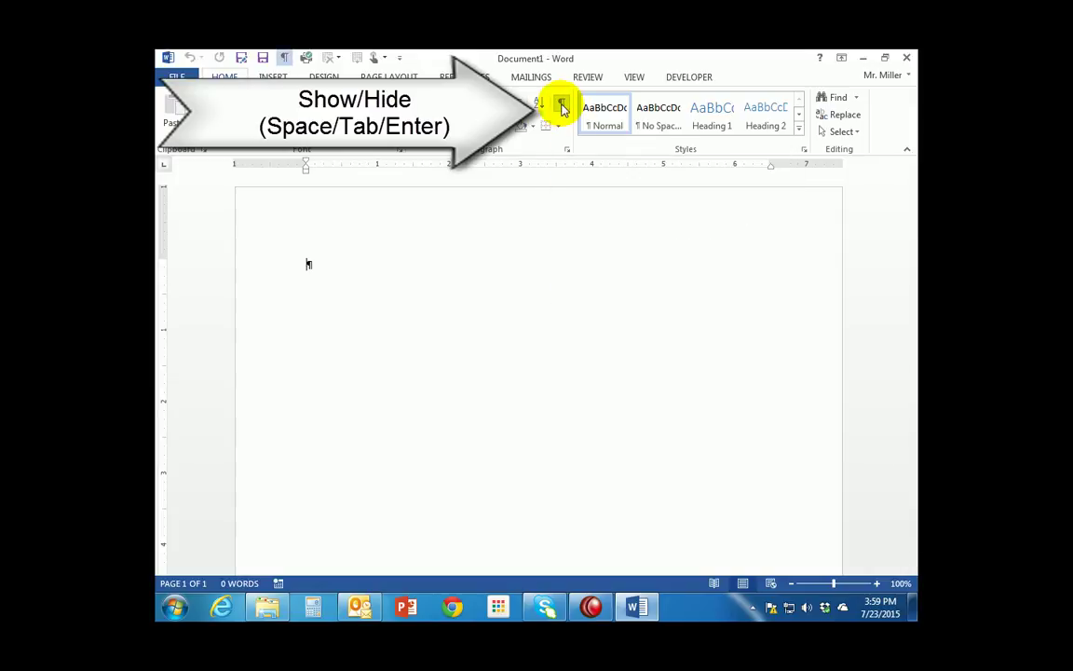
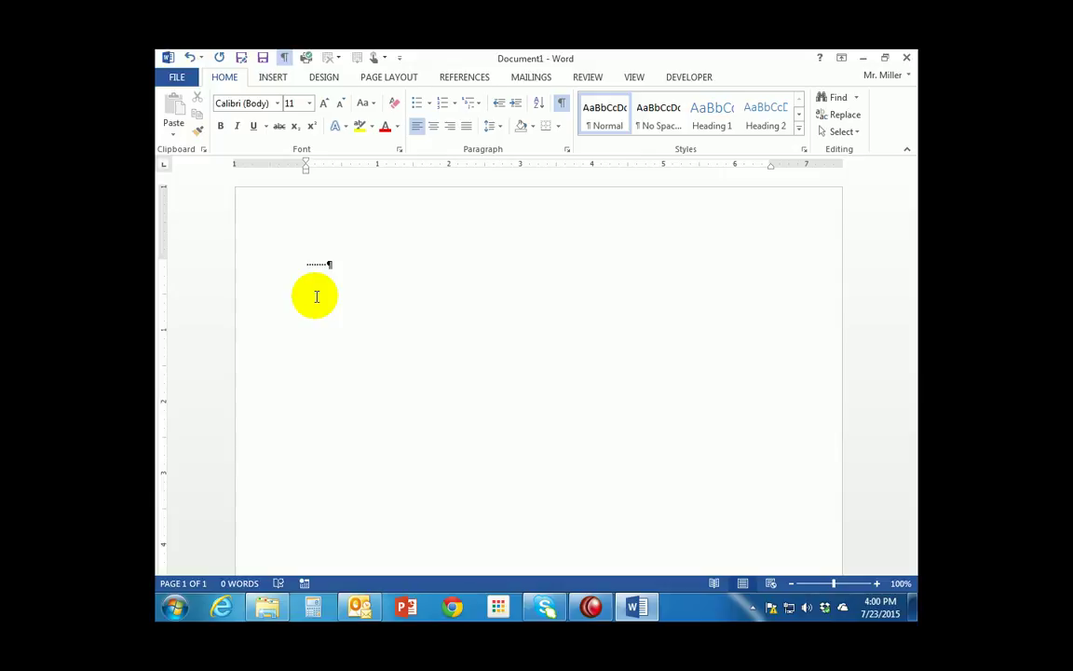
- Add four tab characters after the spaces on the first line, hiding and reshowing the formatting marks after the first one
{"action": "key", "text": "Tab"}
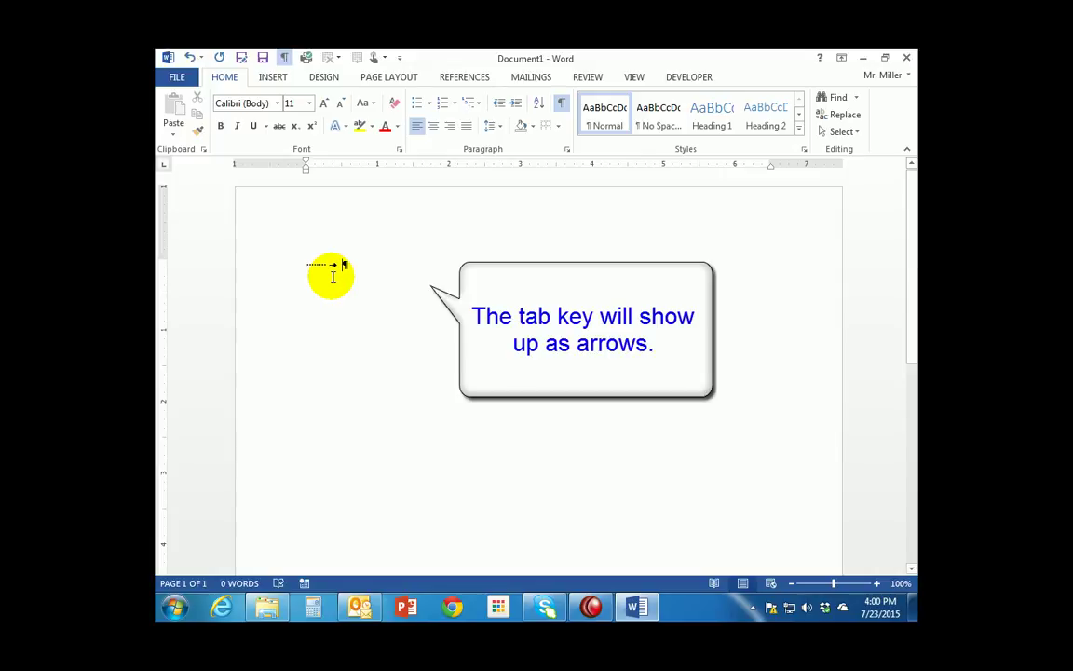
{"action": "left_click", "coordinate": [562, 104]}
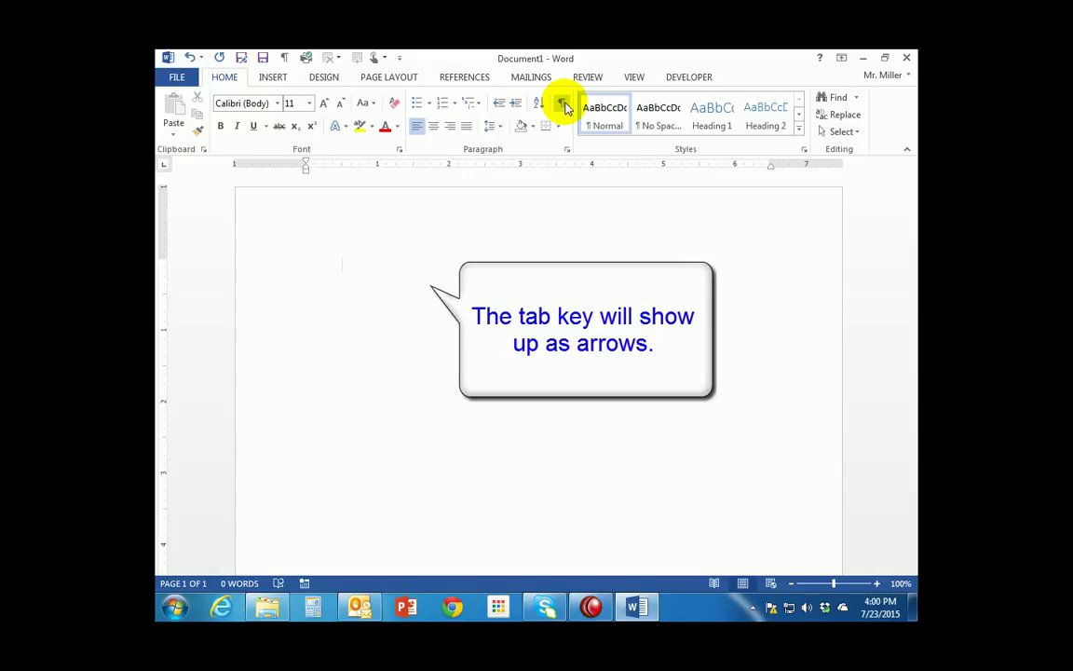
{"action": "left_click", "coordinate": [564, 105]}
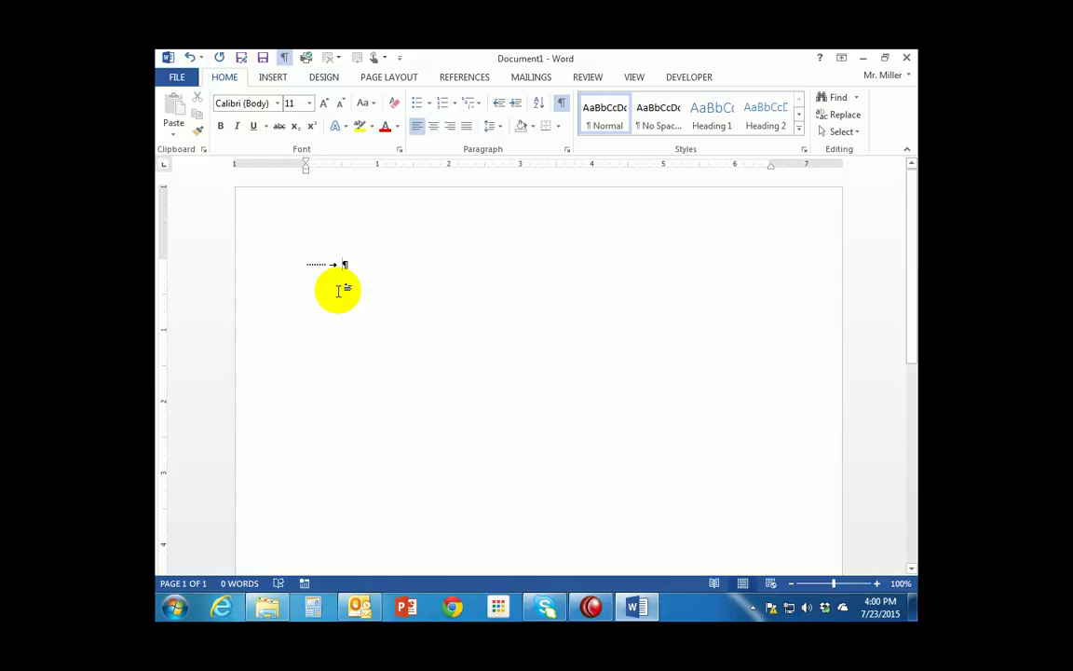
{"action": "key", "text": "Tab"}
{"action": "key", "text": "Tab"}
{"action": "key", "text": "Tab"}
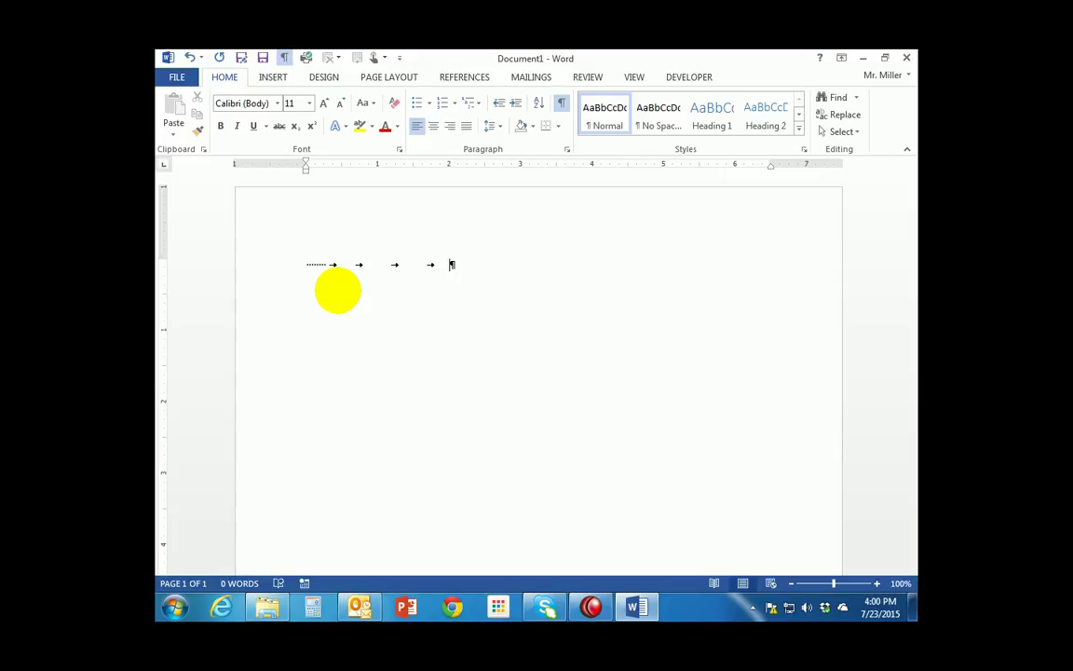
- Add four empty paragraphs below the line of spaces and tabs
{"action": "key", "text": "Return"}
{"action": "key", "text": "Return"}
{"action": "key", "text": "Return"}
{"action": "key", "text": "Return"}
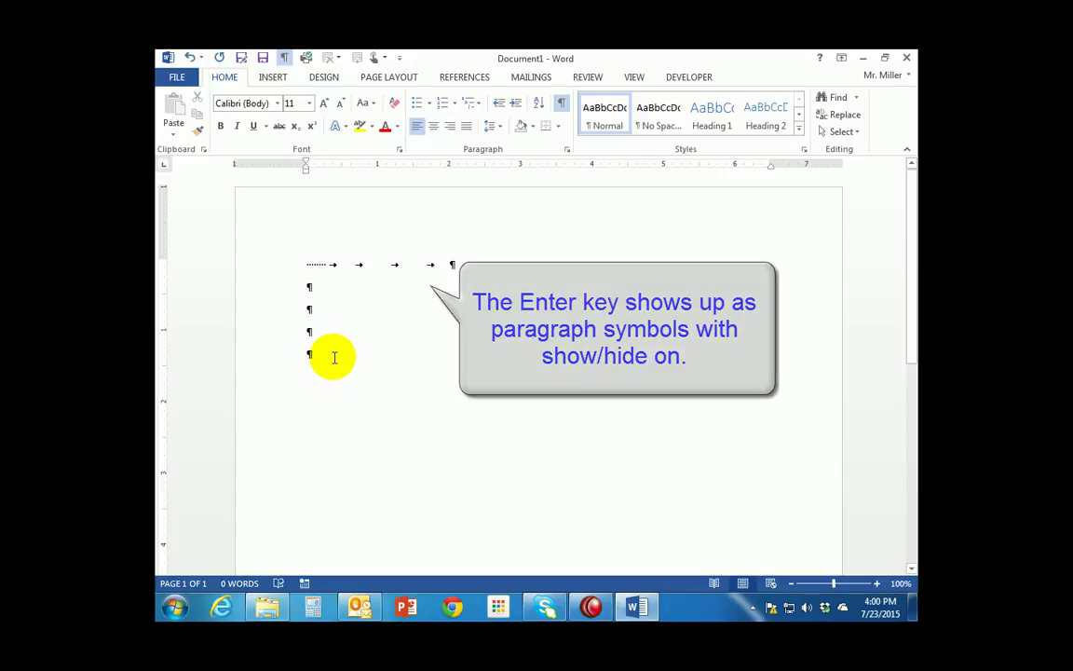
- Enter "Microsoft Word 2013 is the word processing program" in the first empty paragraph below the tabs
{"action": "left_click", "coordinate": [322, 297]}
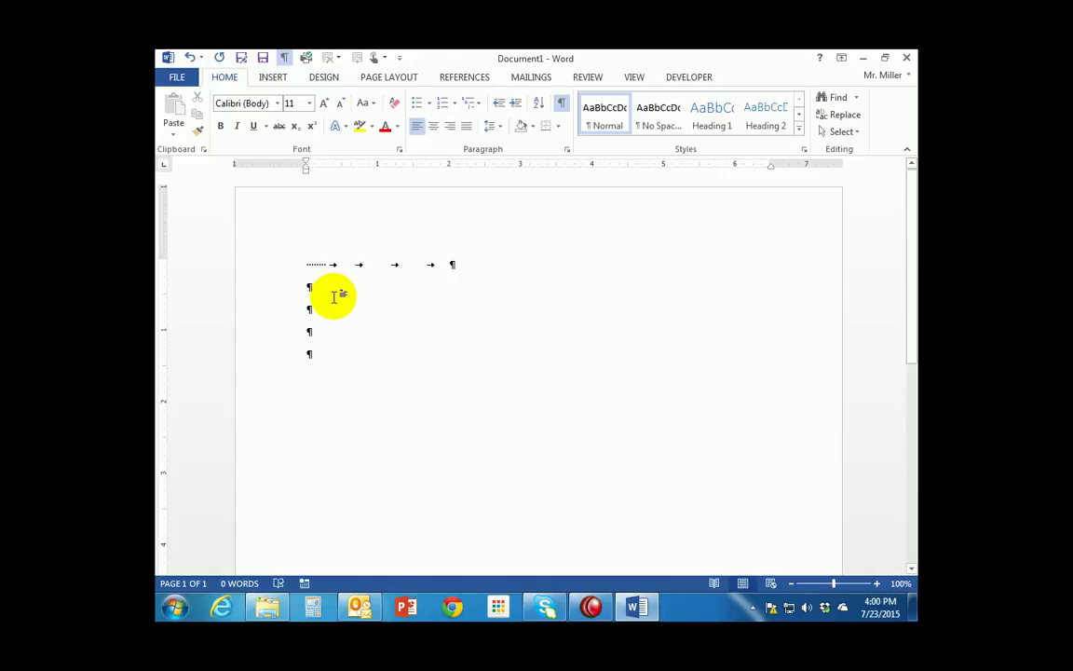
{"action": "type", "text": "Mr"}
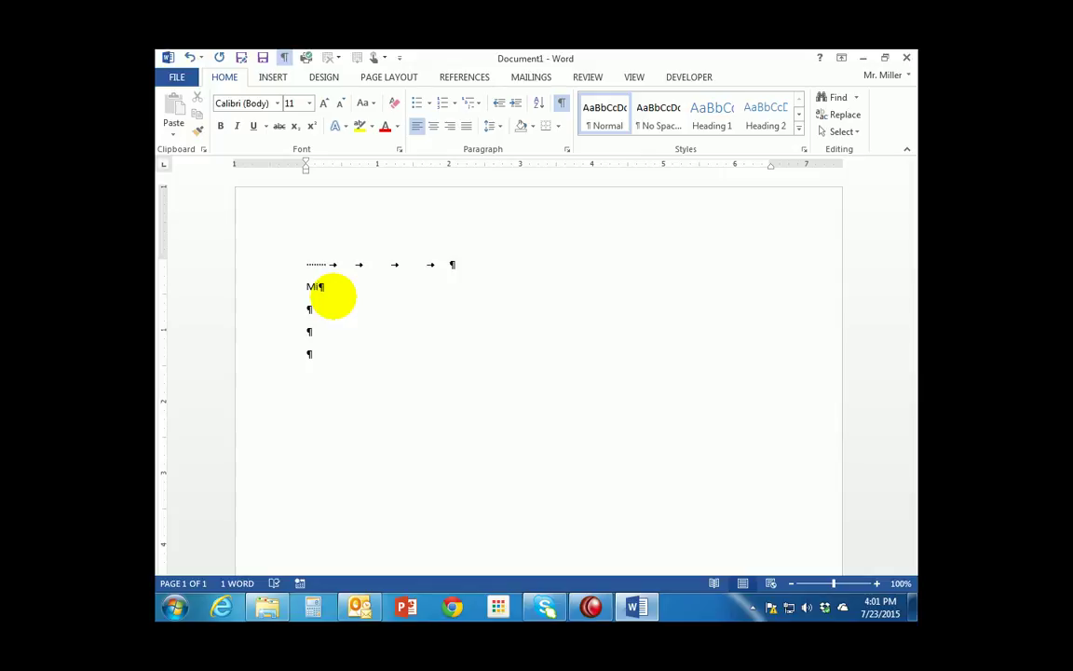
{"action": "type", "text": "crosoft Word 2"}
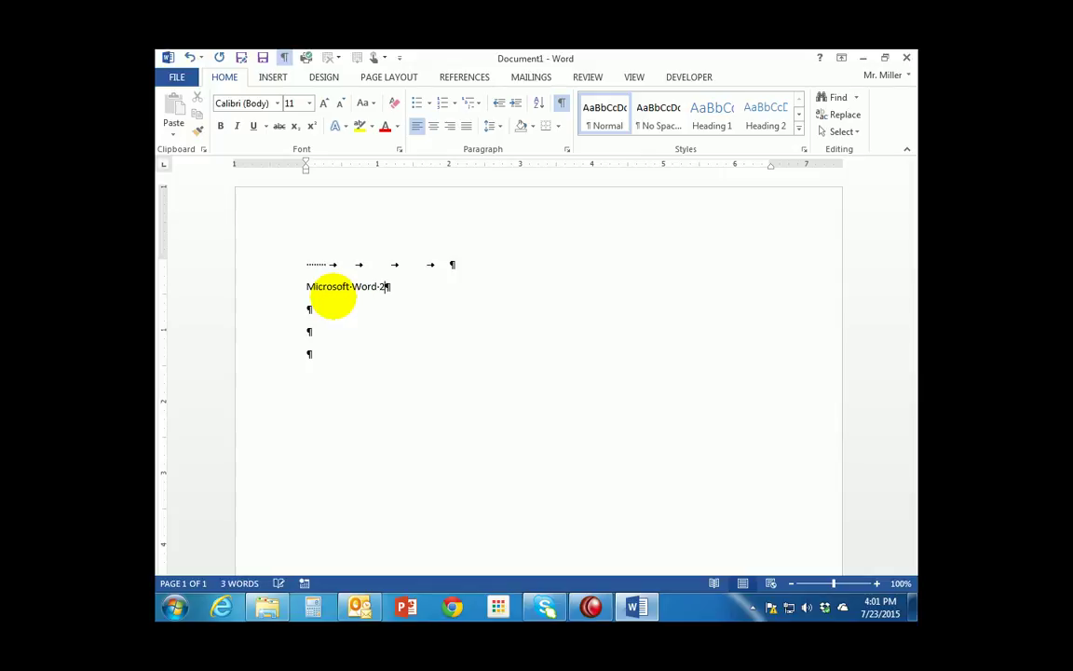
{"action": "type", "text": "013 is the word processing "}
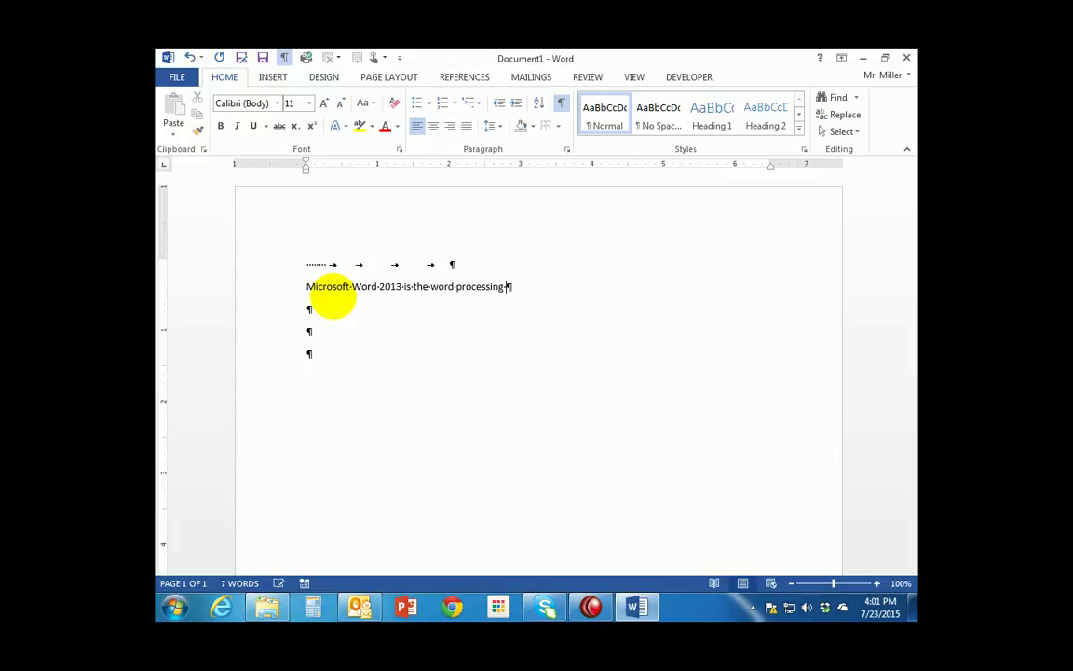
{"action": "type", "text": "program"}
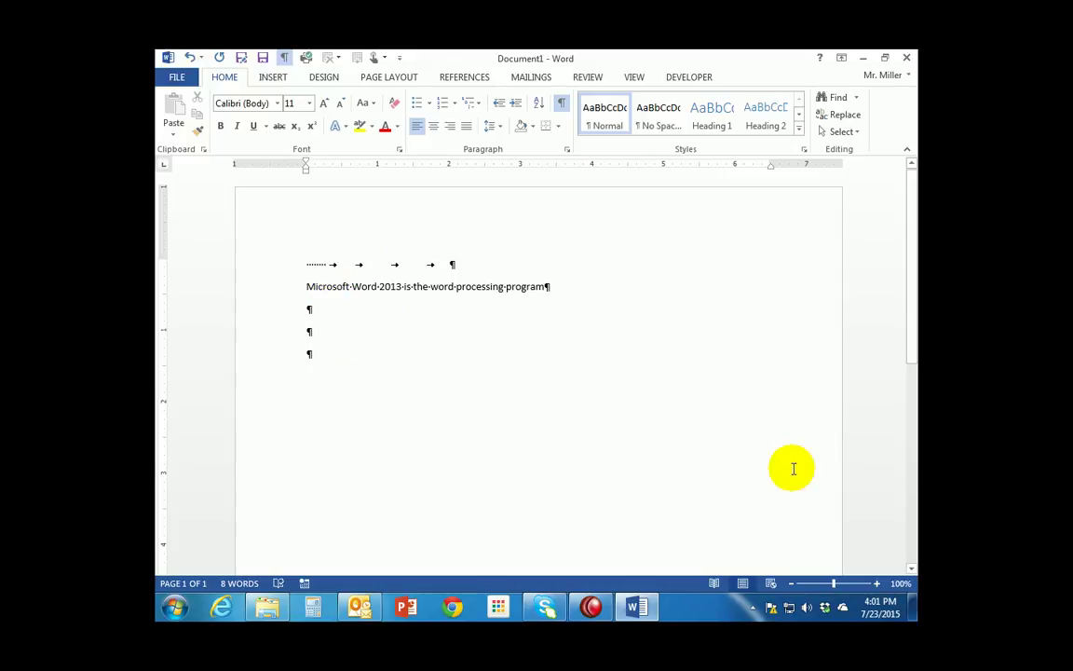
- Enlarge the document view to 150%
{"action": "left_click", "coordinate": [877, 584]}
{"action": "left_click", "coordinate": [878, 584]}
{"action": "left_click", "coordinate": [877, 584]}
{"action": "left_click", "coordinate": [878, 584]}
{"action": "left_click", "coordinate": [878, 584]}
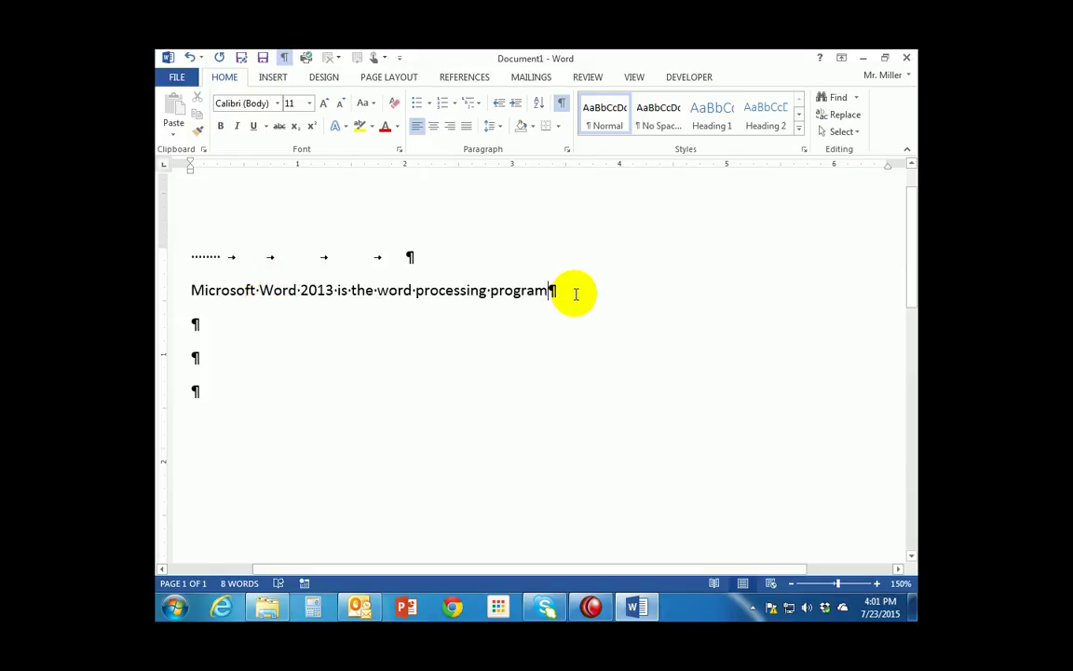
- Complete the first sentence with "that comes with the Microsoft Office 2013 suite of programs."
{"action": "type", "text": "that comes "}
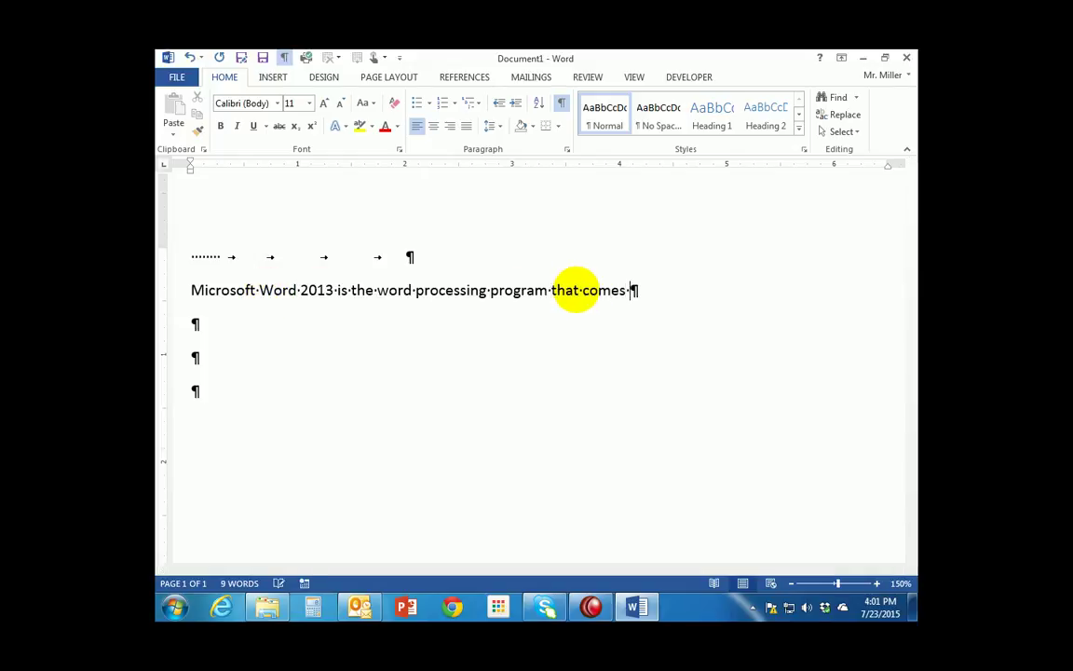
{"action": "type", "text": "with "}
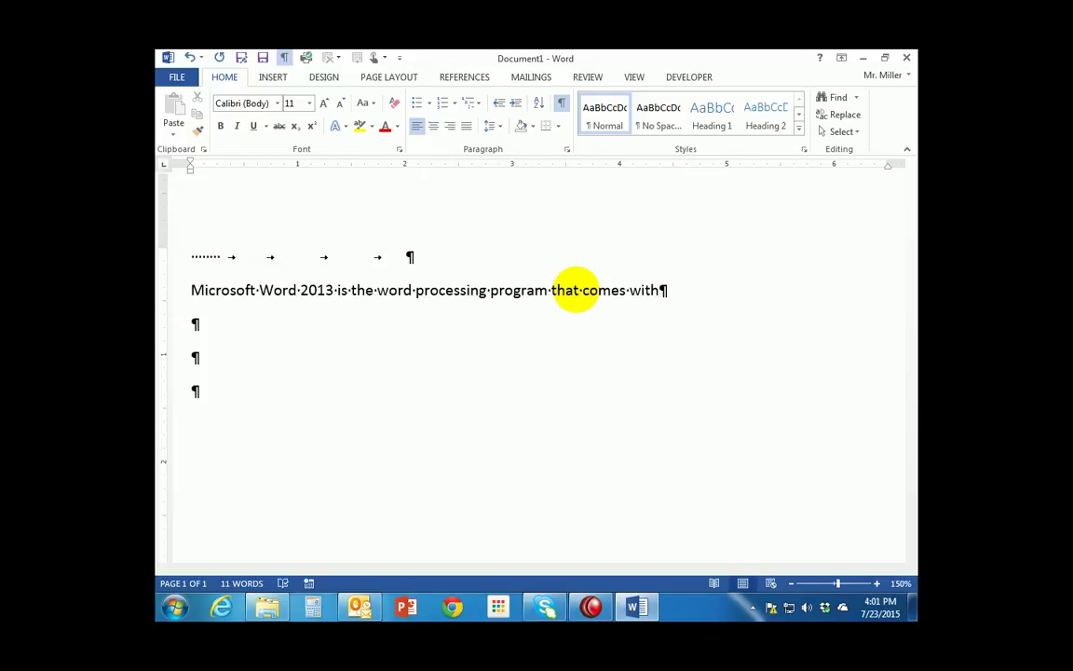
{"action": "type", "text": "the Microsoft "}
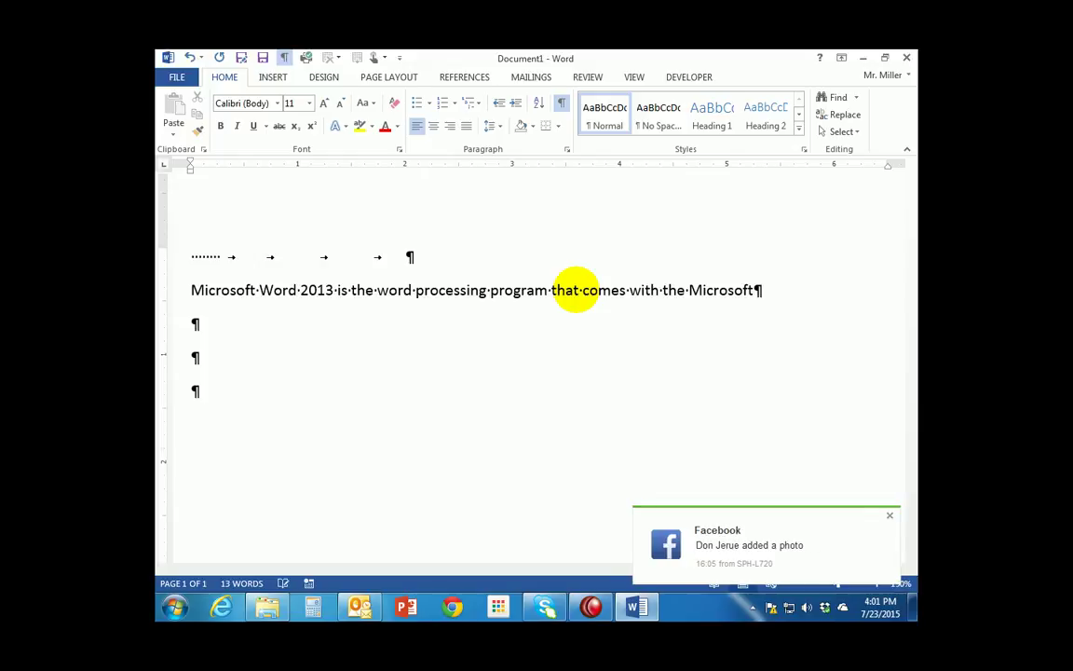
{"action": "type", "text": "Office"}
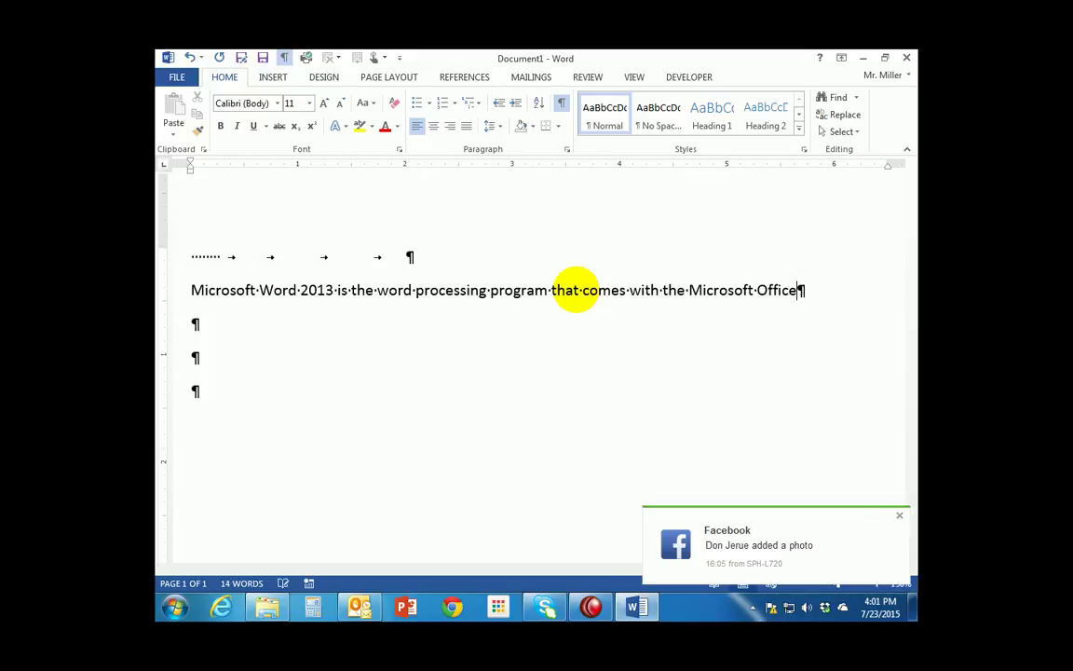
{"action": "type", "text": " 2013"}
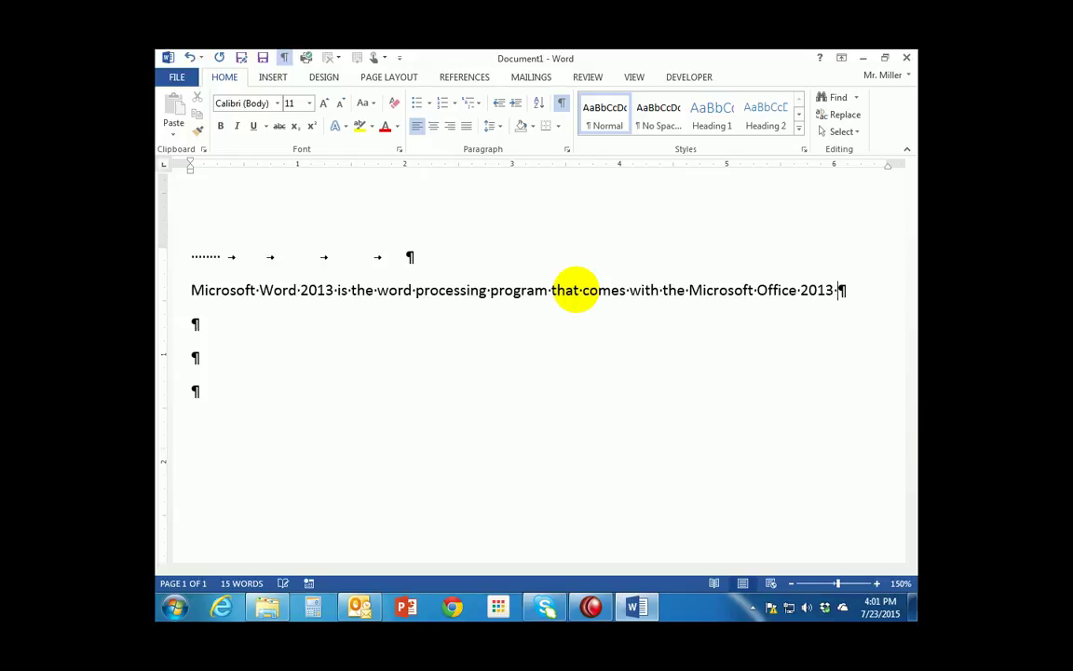
{"action": "type", "text": " suite of programs."}
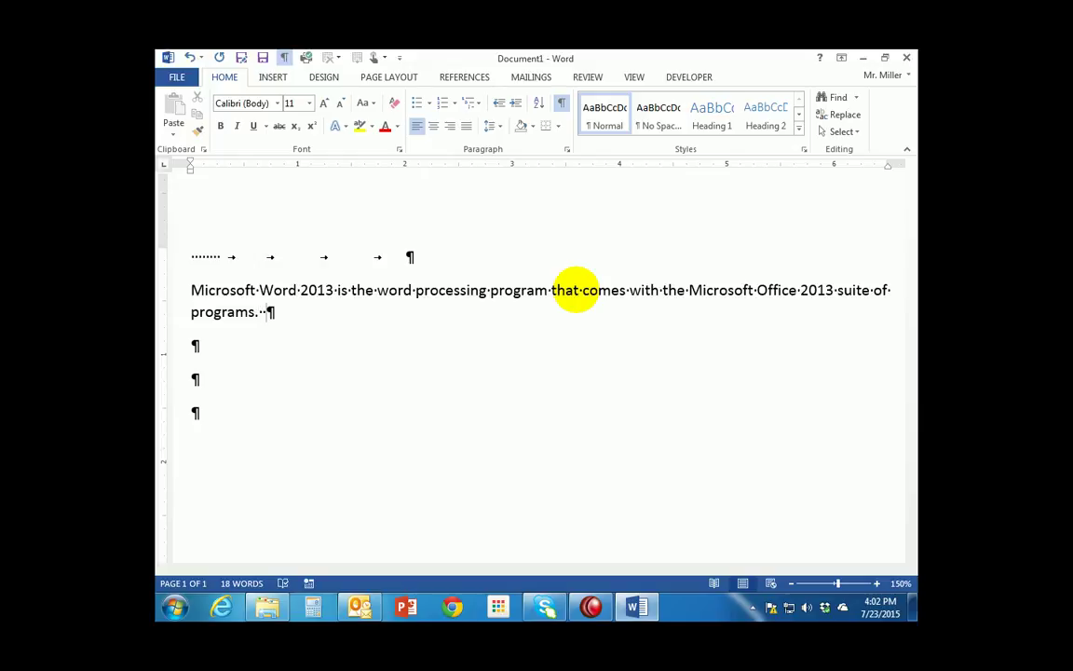
- Add the sentence "I can use it to create, edit, and format text based documents such as letters, memos and reports."
{"action": "type", "text": "I"}
{"action": "type", "text": "can use "}
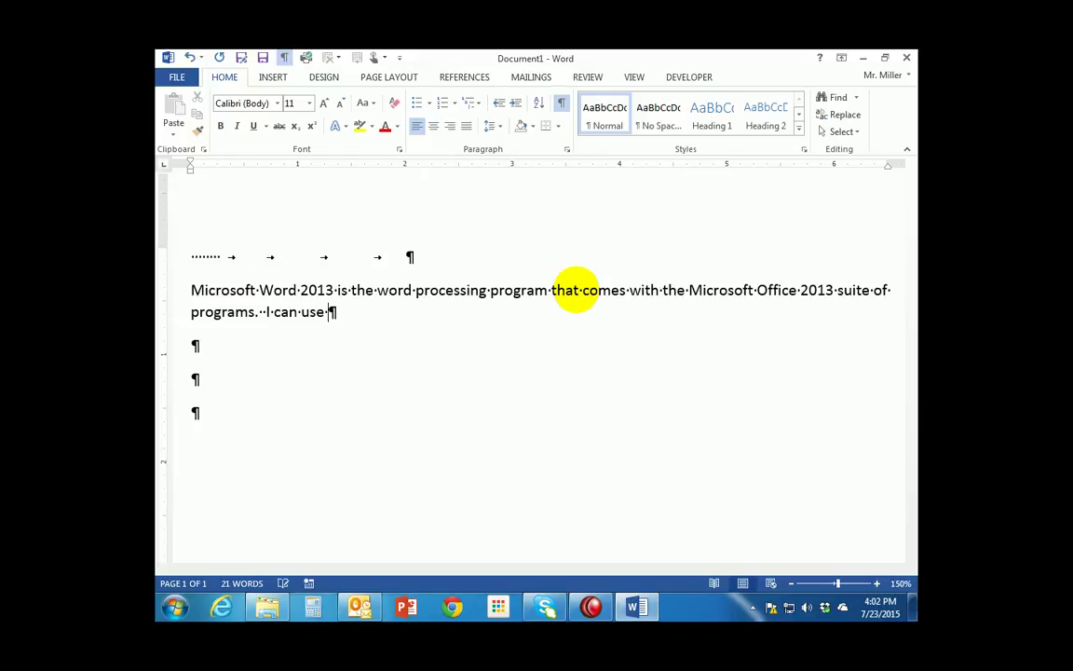
{"action": "type", "text": "it to create, "}
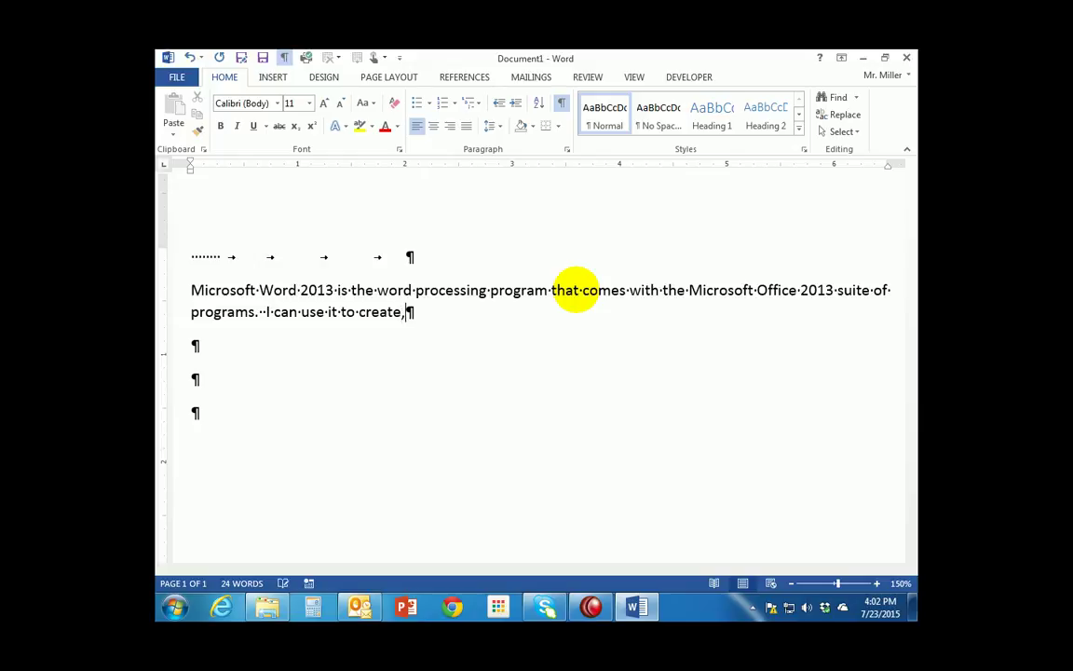
{"action": "type", "text": "edit, and format"}
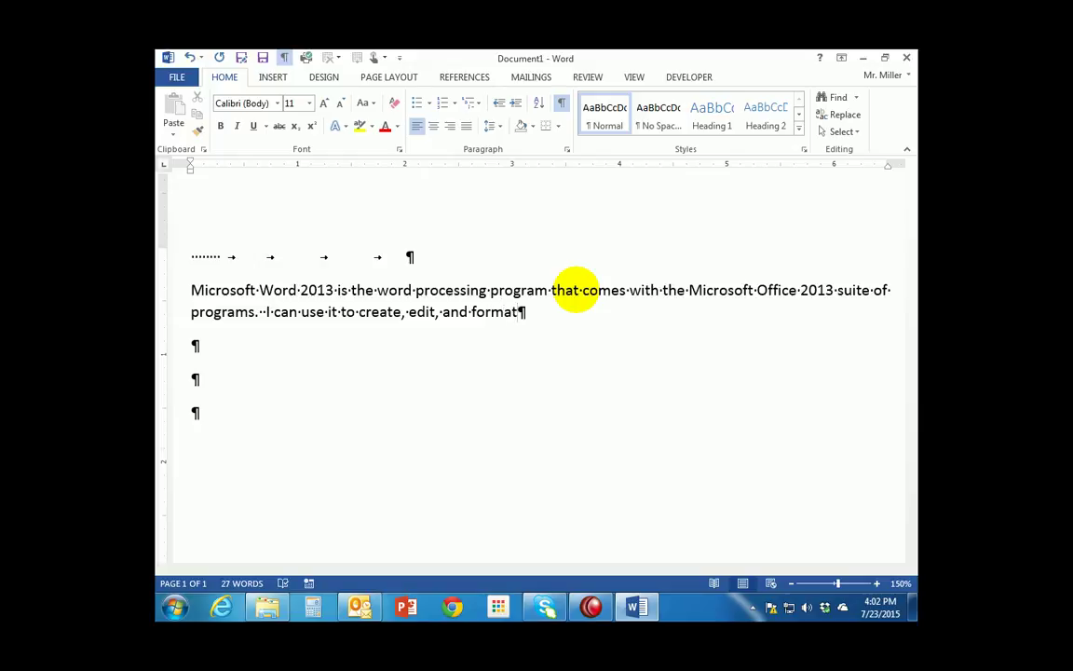
{"action": "type", "text": " text based "}
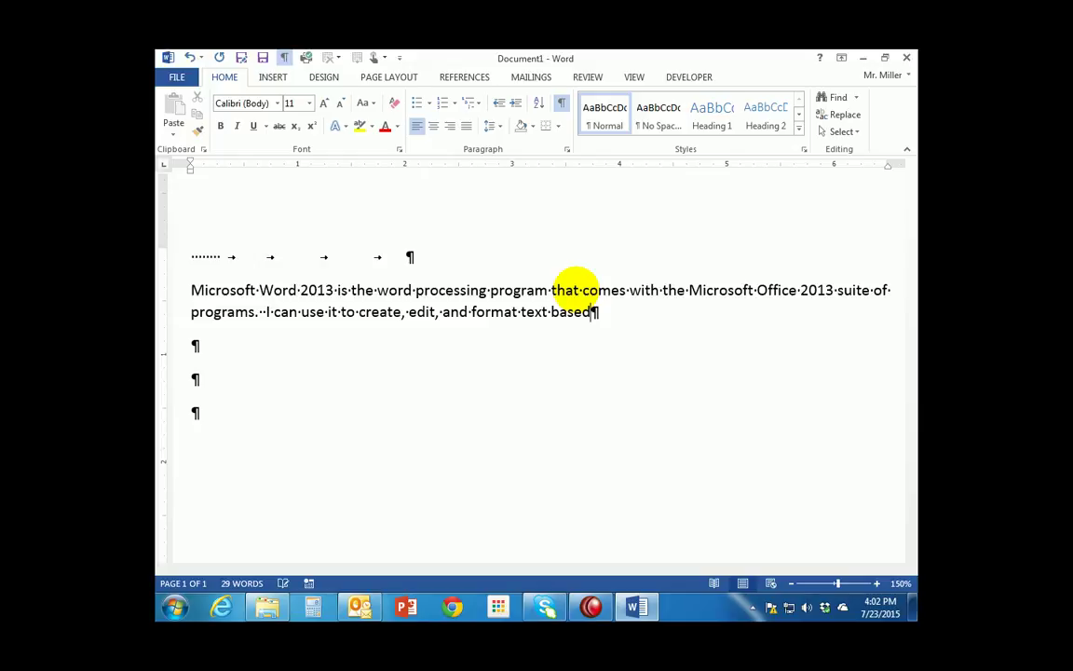
{"action": "type", "text": "documents "}
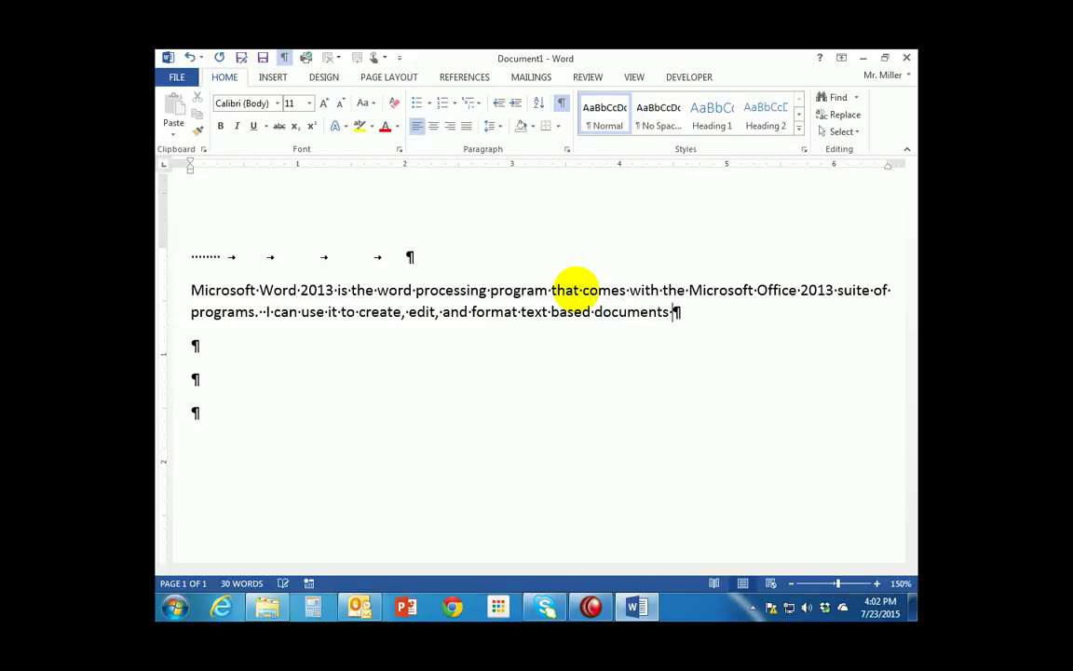
{"action": "type", "text": "such as letters"}
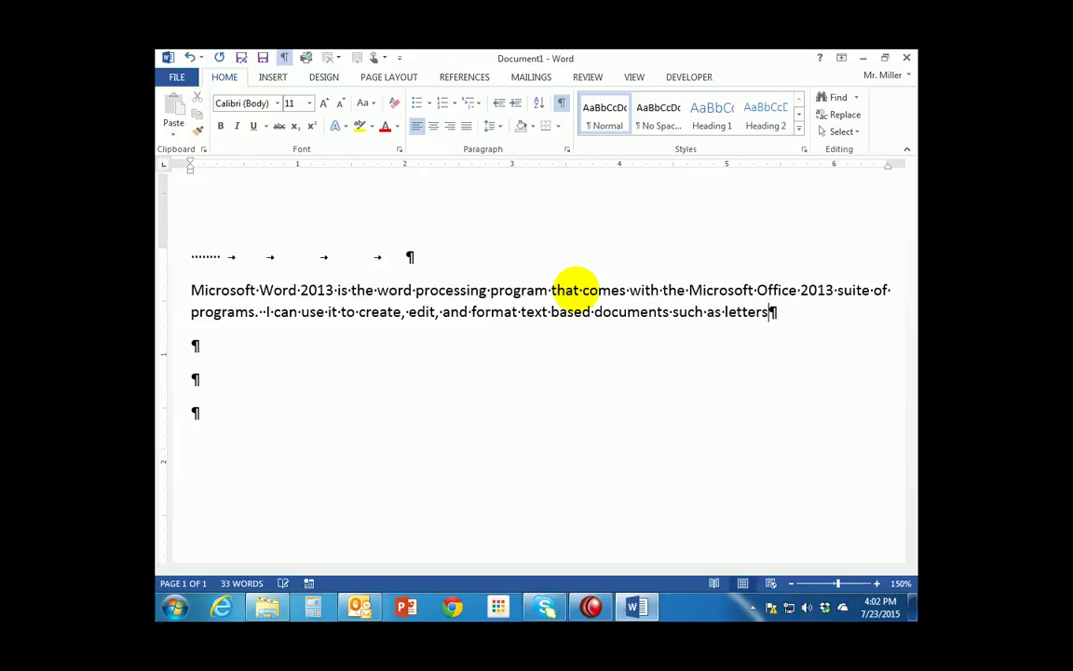
{"action": "type", "text": ", memos and re"}
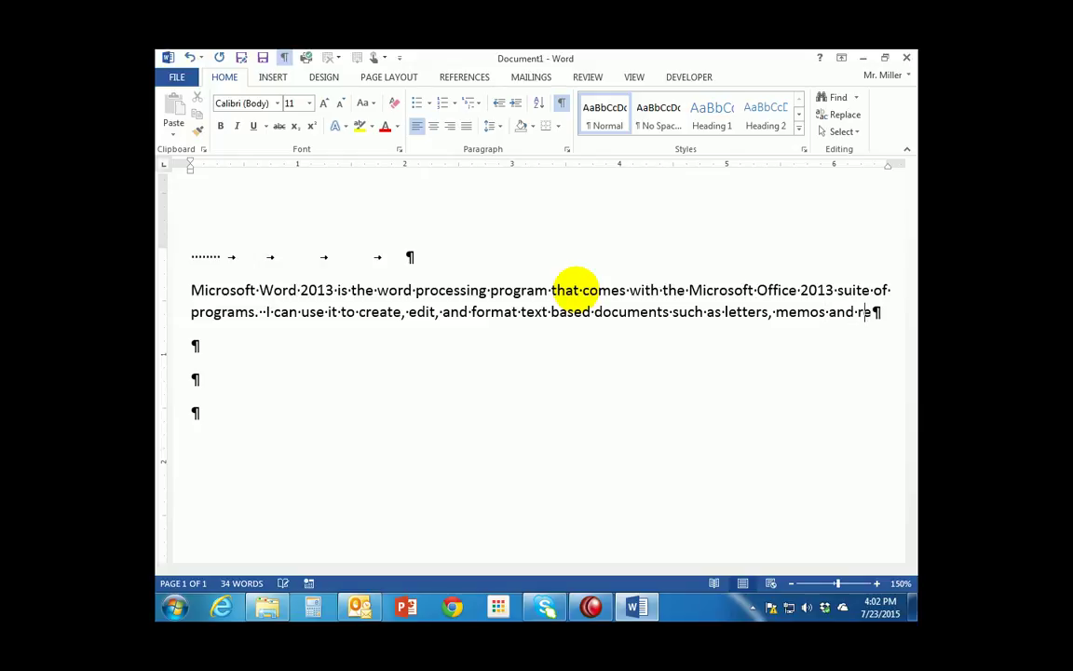
{"action": "type", "text": "ports."}
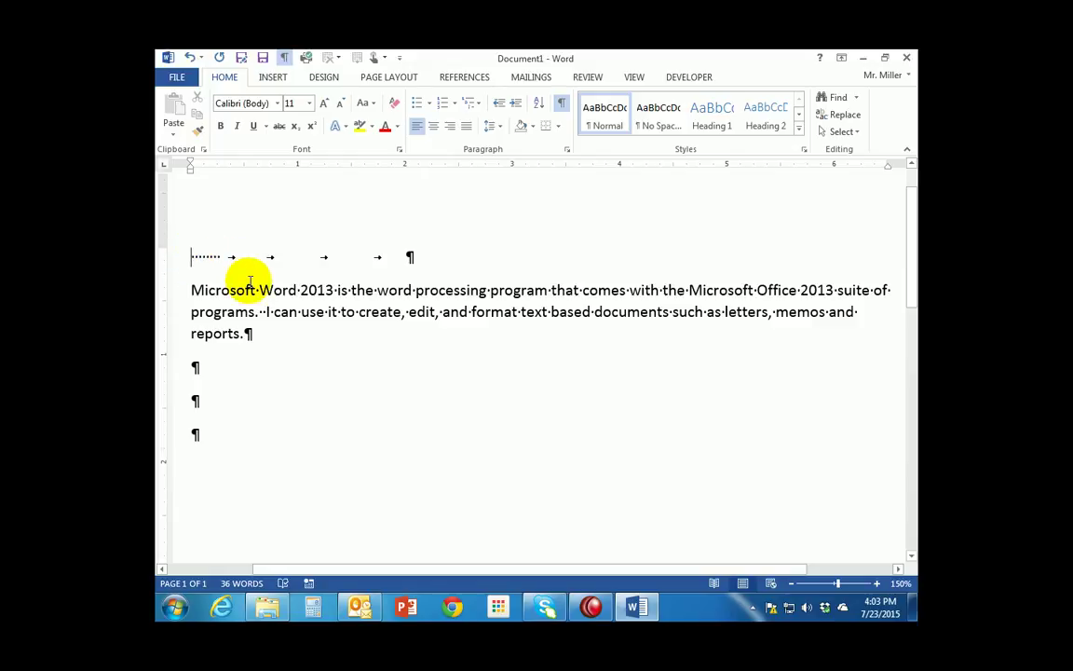
- Enter the author's full name at the start of the first body line and in the page header
{"action": "type", "text": "Scott Miller"}
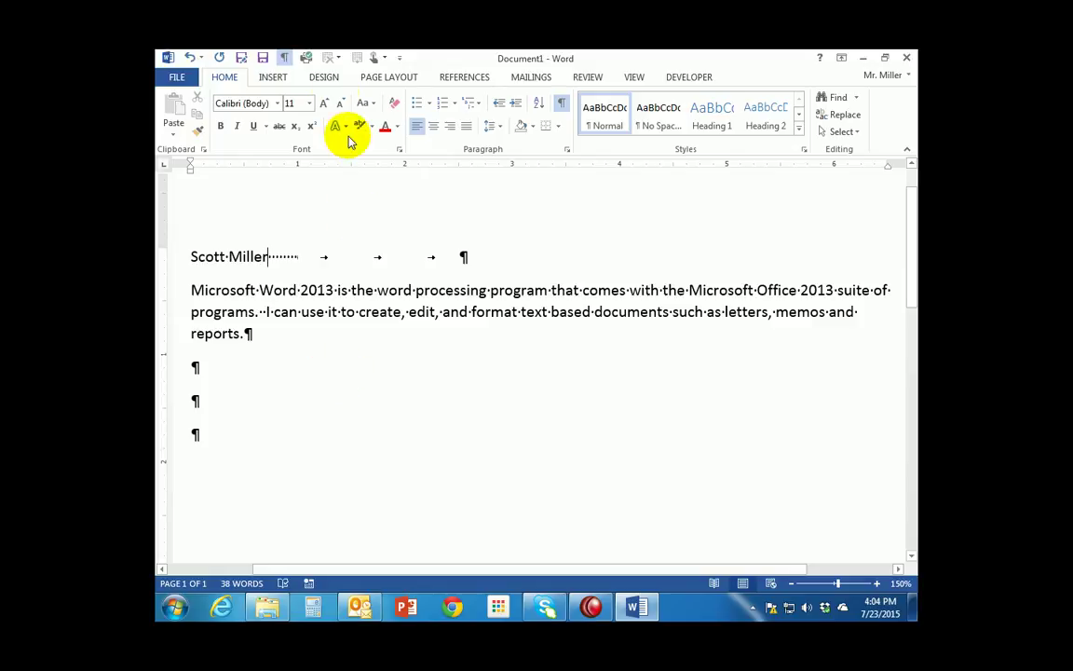
{"action": "left_click", "coordinate": [272, 79]}
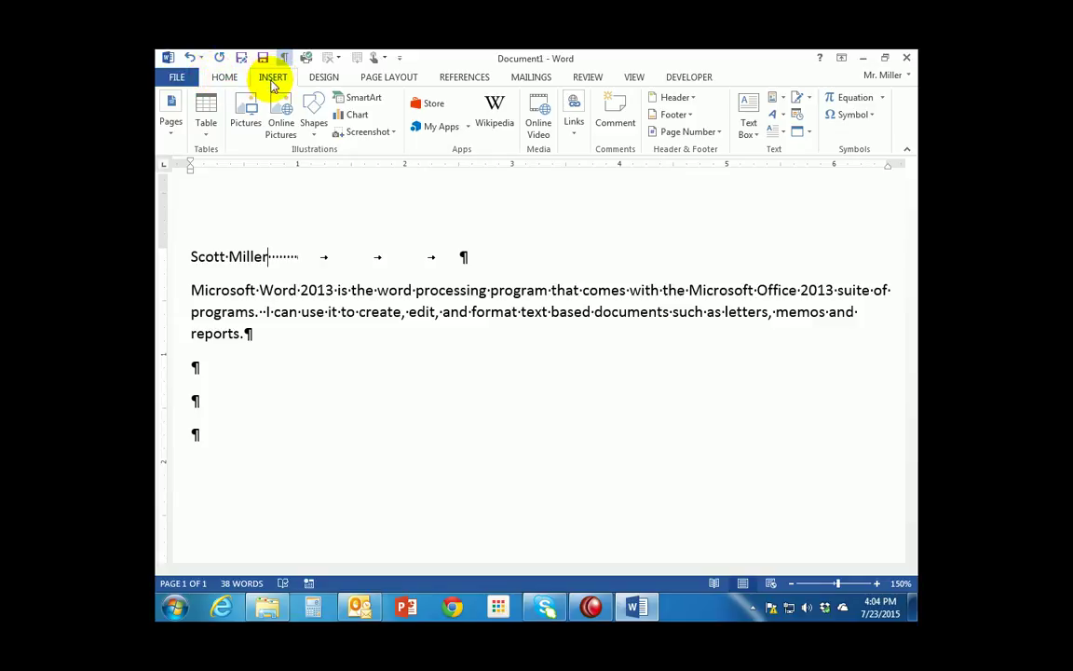
{"action": "left_click", "coordinate": [676, 99]}
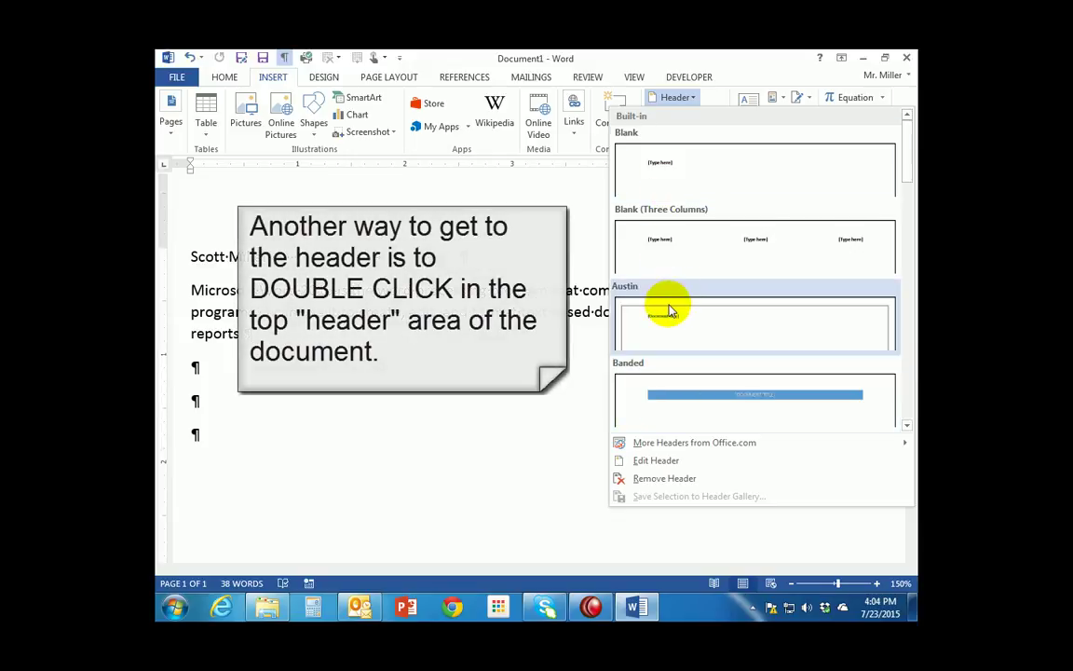
{"action": "left_click", "coordinate": [657, 466]}
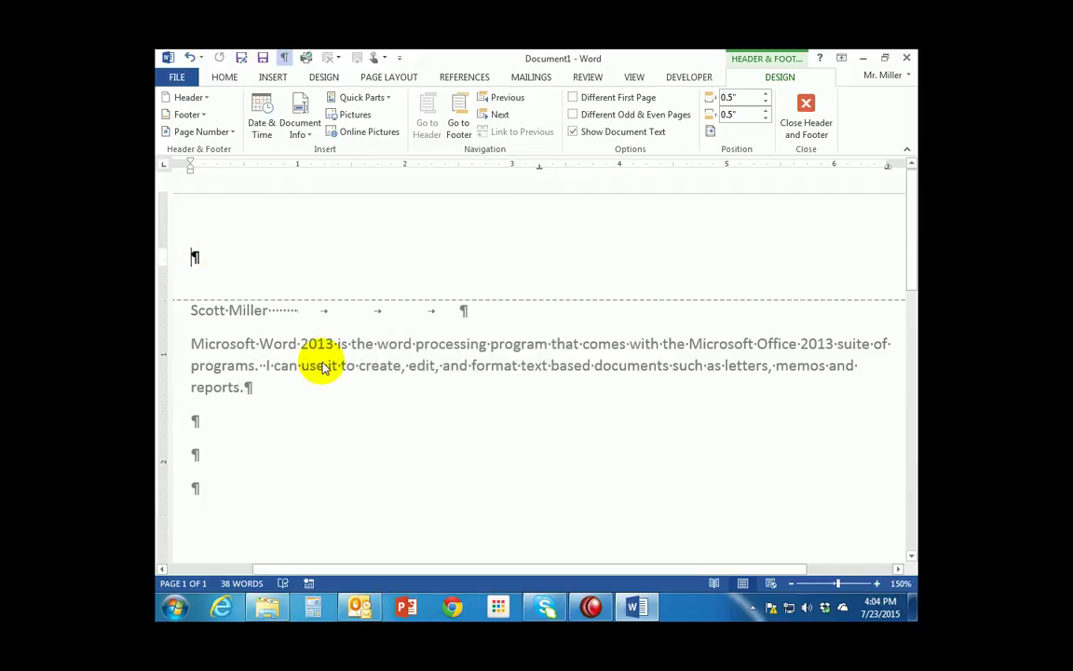
{"action": "type", "text": "Scott·Miller"}
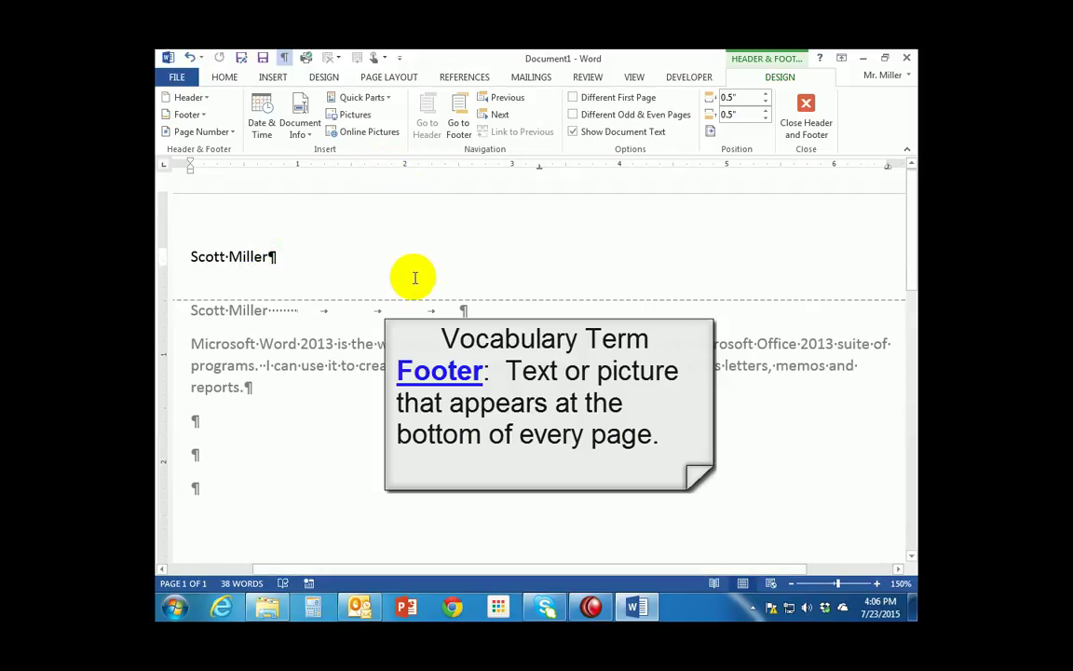
- Enter "December 1, 2015" in the page footer and return to the document body
{"action": "scroll", "coordinate": [450, 282], "scroll_direction": "down", "scroll_amount": 15}
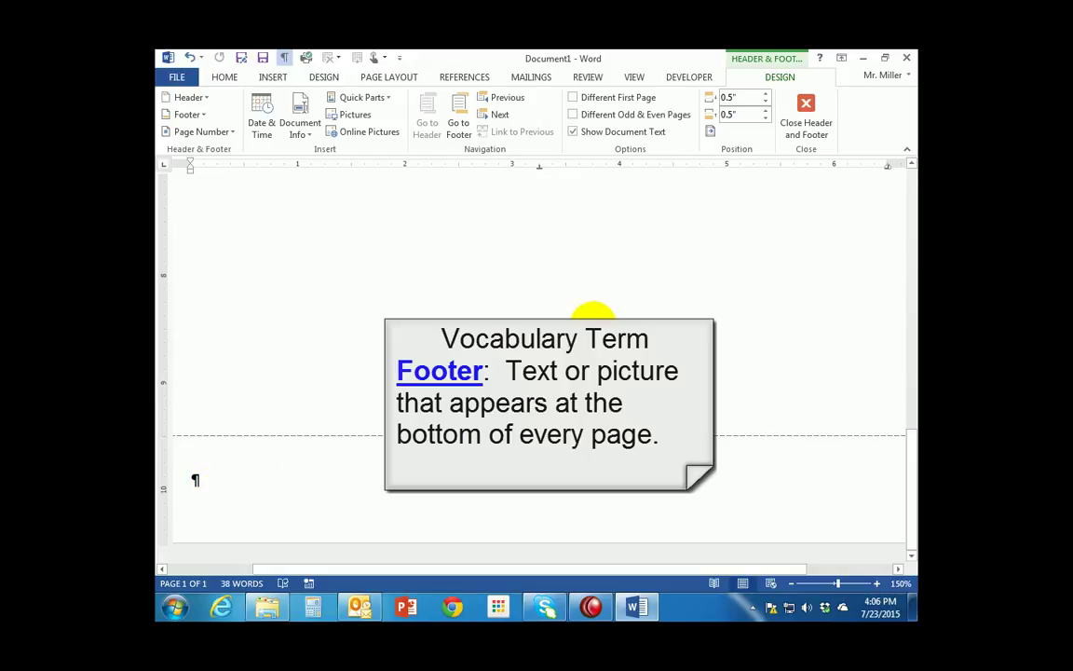
{"action": "scroll", "coordinate": [593, 310], "scroll_direction": "up", "scroll_amount": 15}
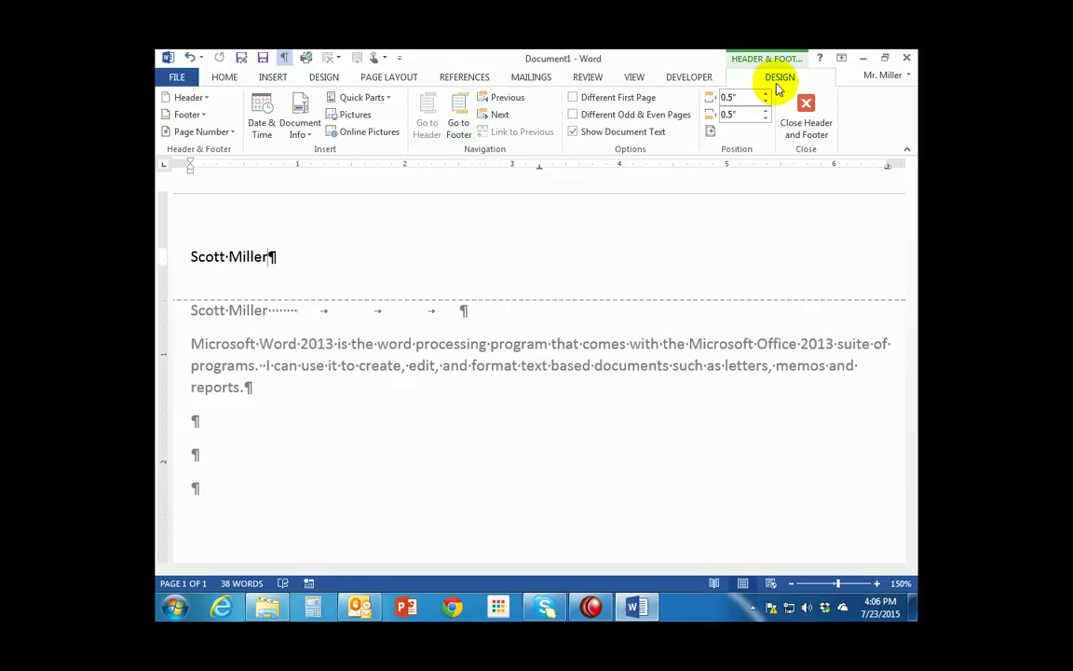
{"action": "left_click", "coordinate": [458, 126]}
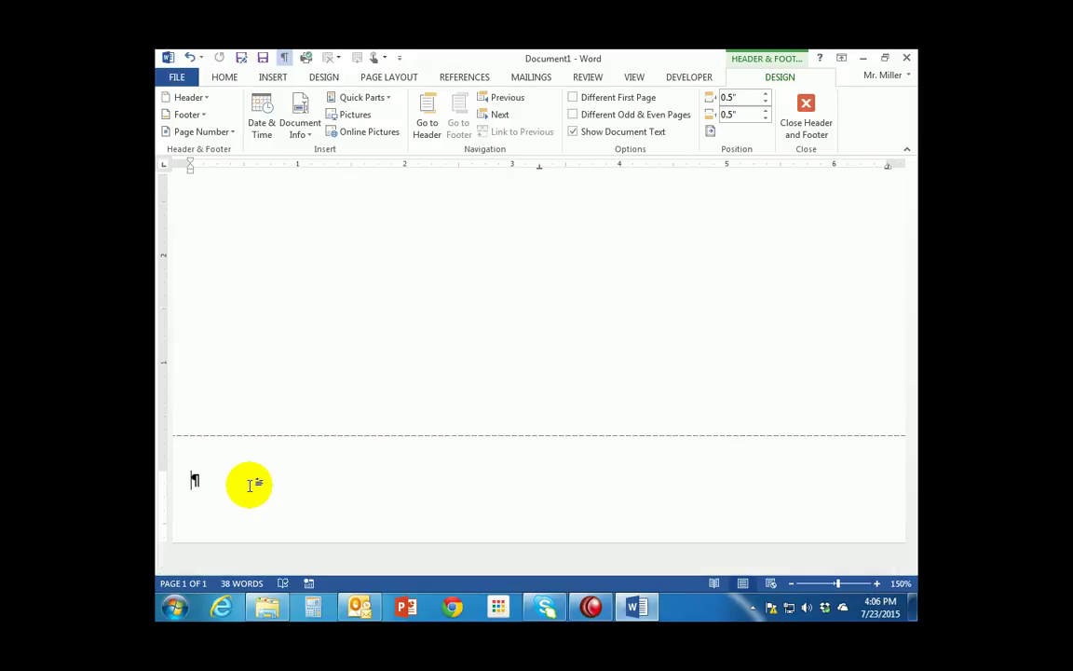
{"action": "type", "text": "December 1, 2015"}
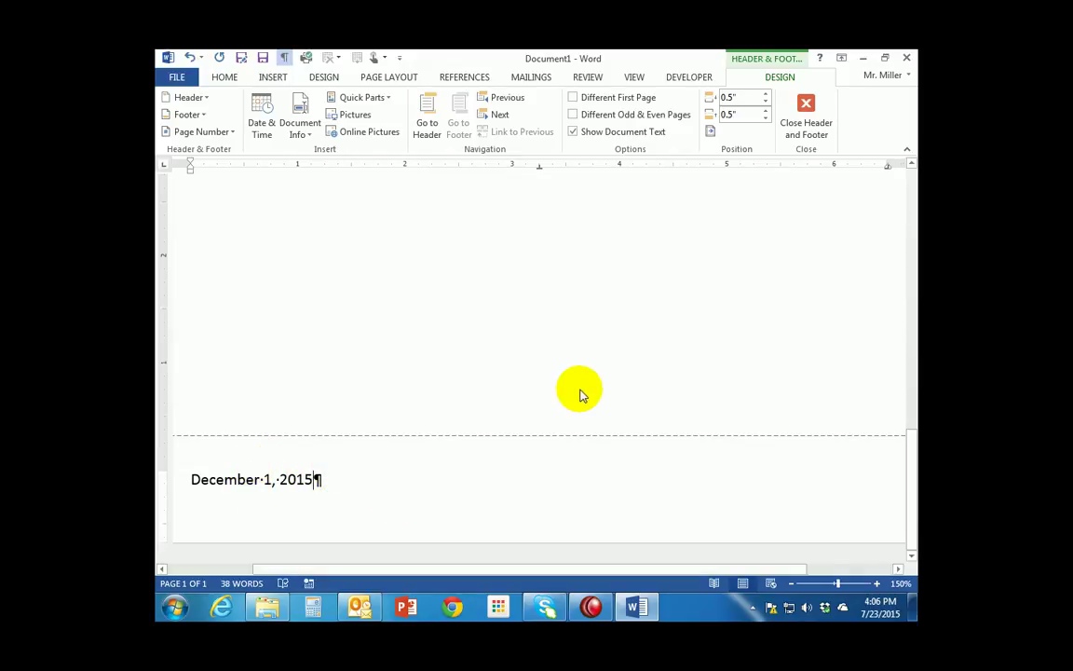
{"action": "left_click", "coordinate": [810, 116]}
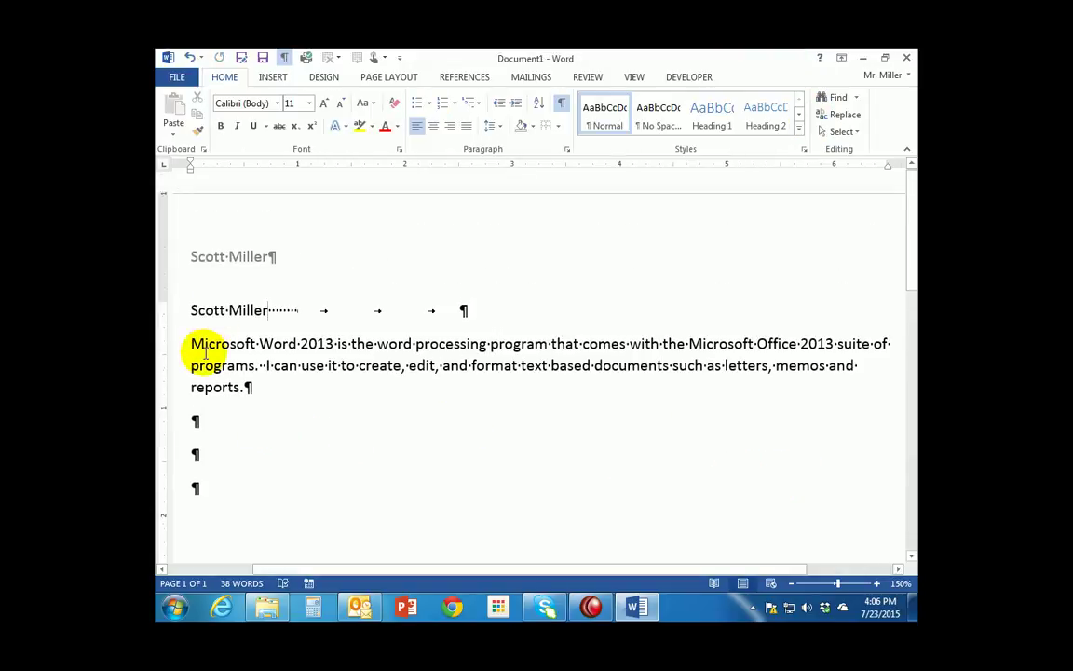
{"action": "scroll", "coordinate": [402, 475], "scroll_direction": "down", "scroll_amount": 3}
{"action": "scroll", "coordinate": [408, 481], "scroll_direction": "down", "scroll_amount": 6}
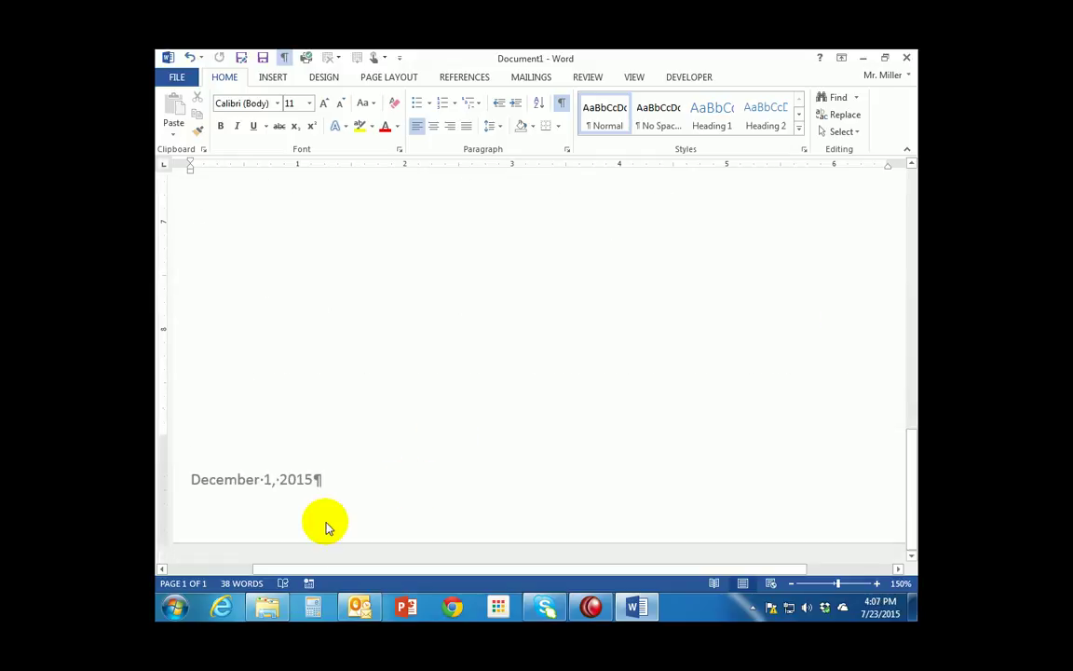
{"action": "scroll", "coordinate": [361, 500], "scroll_direction": "up", "scroll_amount": 7}
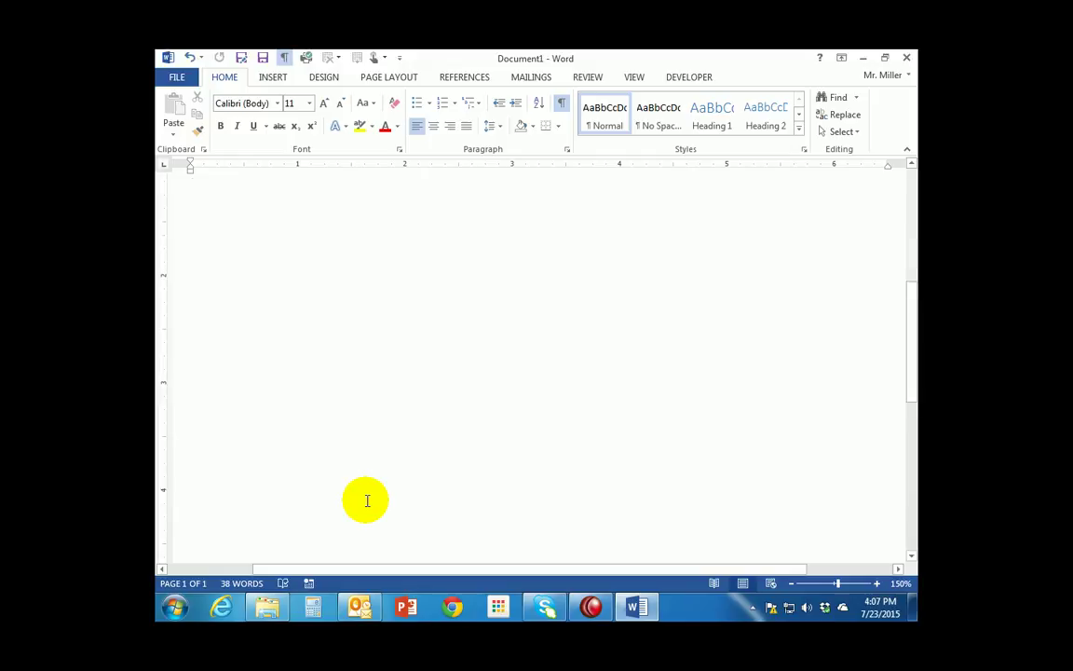
{"action": "scroll", "coordinate": [365, 500], "scroll_direction": "up", "scroll_amount": 5}
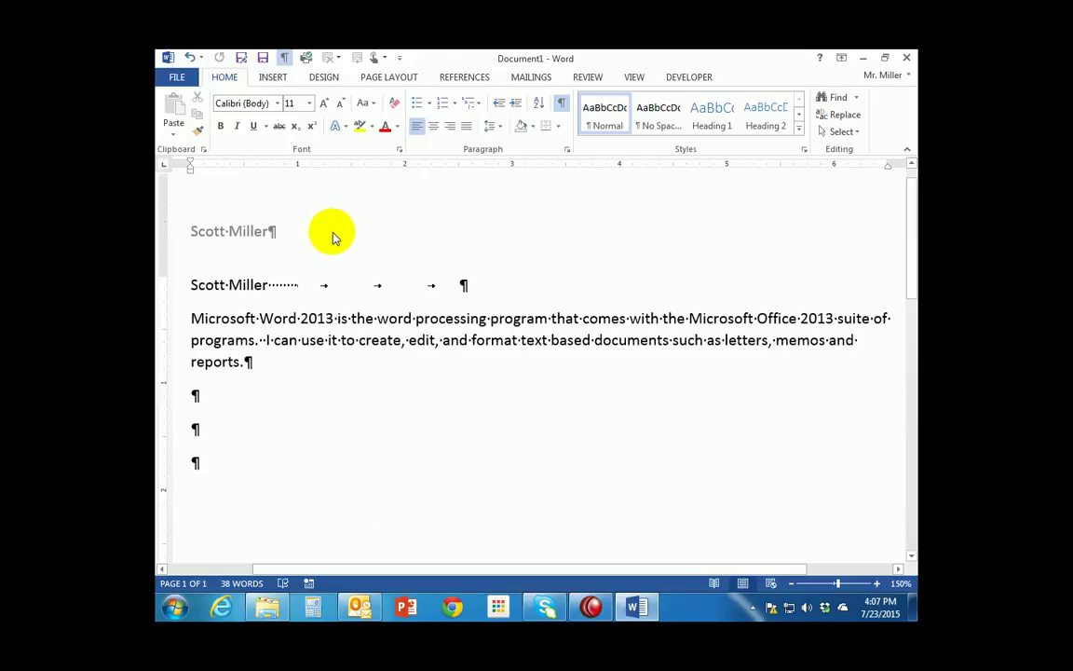
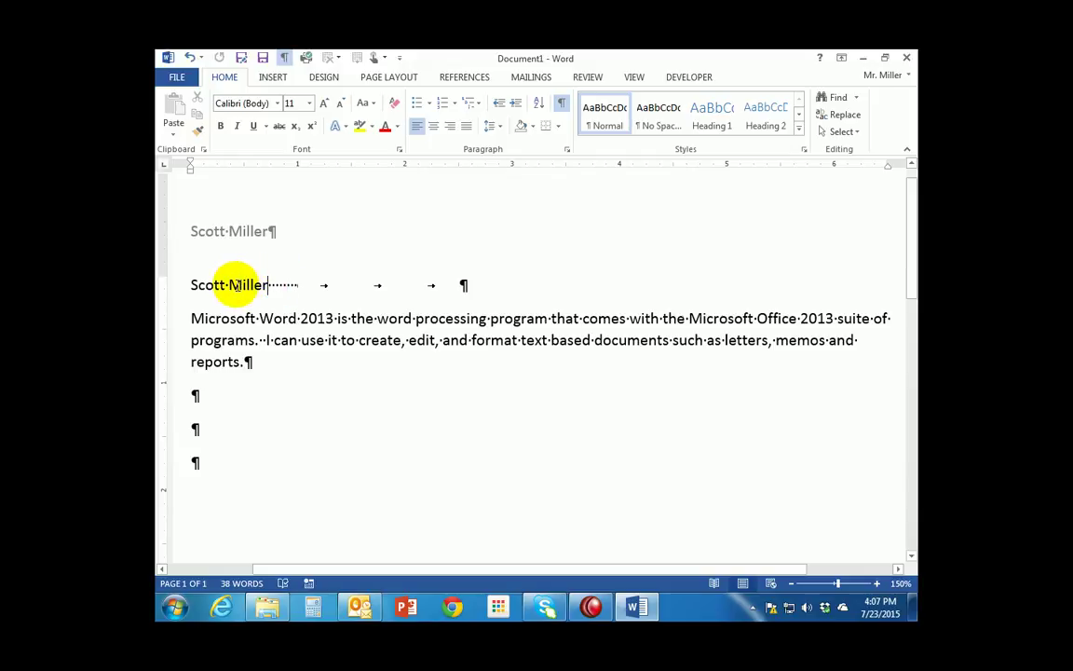
- Delete the author's last name and the space before it from the first body line
{"action": "left_click", "coordinate": [279, 285]}
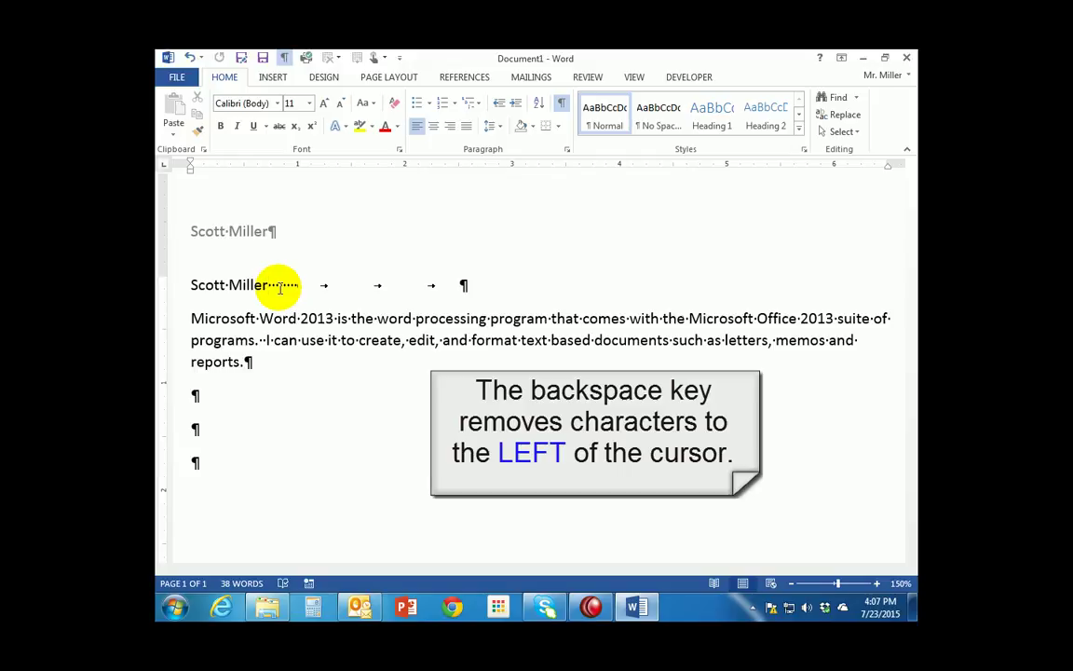
{"action": "key", "text": "BackSpace"}
{"action": "key", "text": "BackSpace"}
{"action": "key", "text": "BackSpace"}
{"action": "key", "text": "BackSpace"}
{"action": "key", "text": "BackSpace"}
{"action": "key", "text": "BackSpace"}
{"action": "key", "text": "BackSpace"}
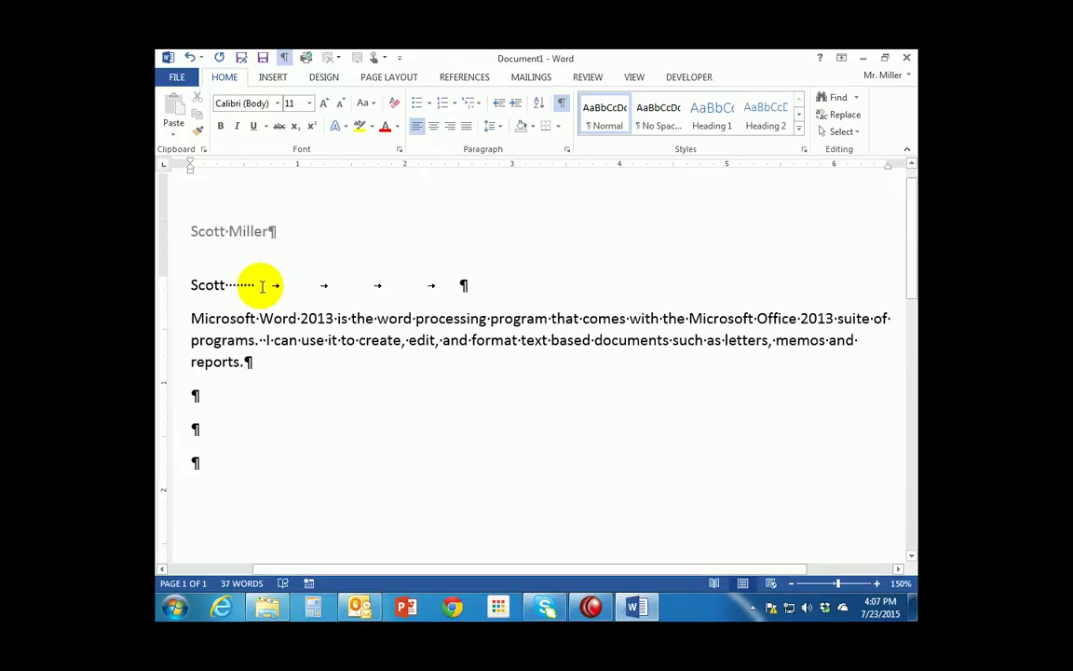
- Delete the author's first name and all spaces and tab characters from the first body line, keeping its empty paragraph
{"action": "left_click", "coordinate": [192, 285]}
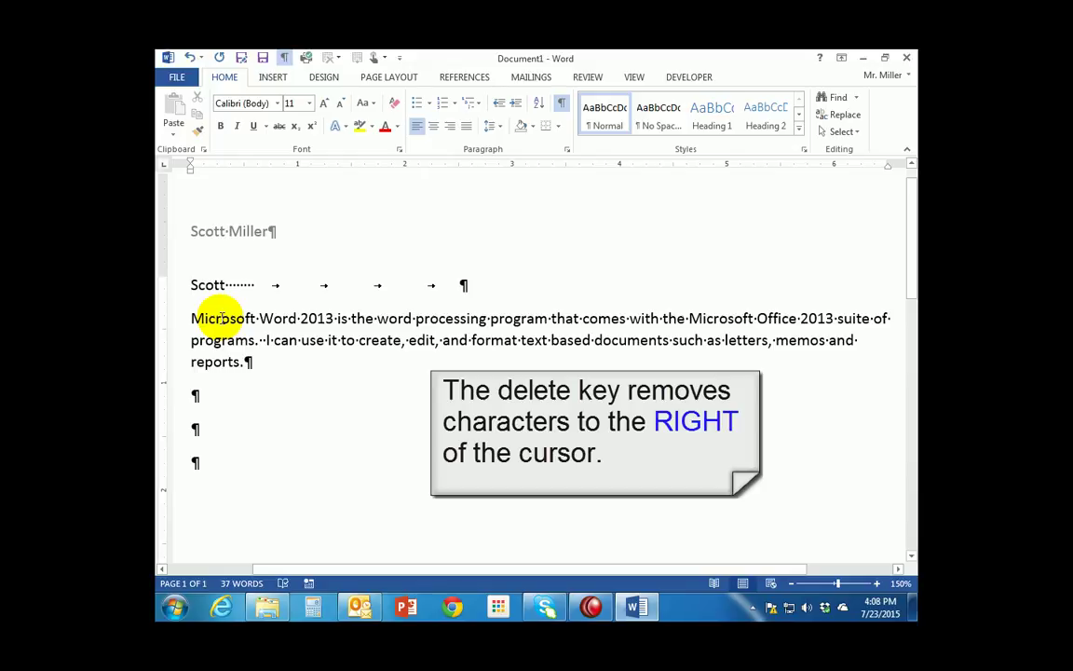
{"action": "key", "text": "Delete"}
{"action": "key", "text": "Delete"}
{"action": "key", "text": "Delete"}
{"action": "key", "text": "Delete"}
{"action": "key", "text": "Delete"}
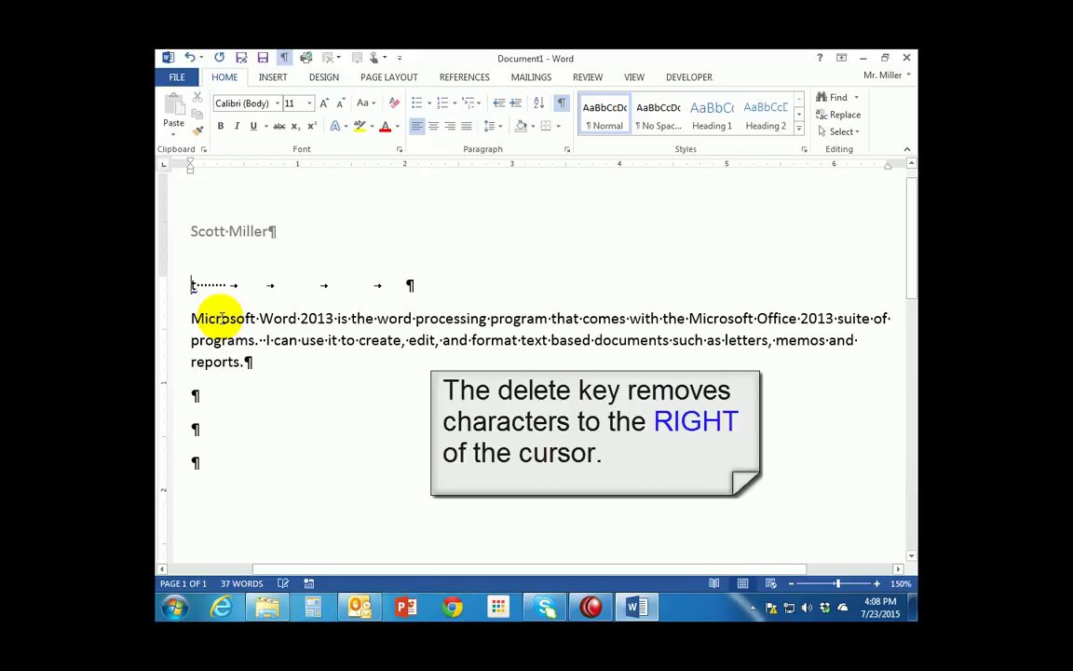
{"action": "key", "text": "Delete"}
{"action": "key", "text": "Delete"}
{"action": "key", "text": "Delete"}
{"action": "key", "text": "Delete"}
{"action": "key", "text": "Delete"}
{"action": "key", "text": "Delete"}
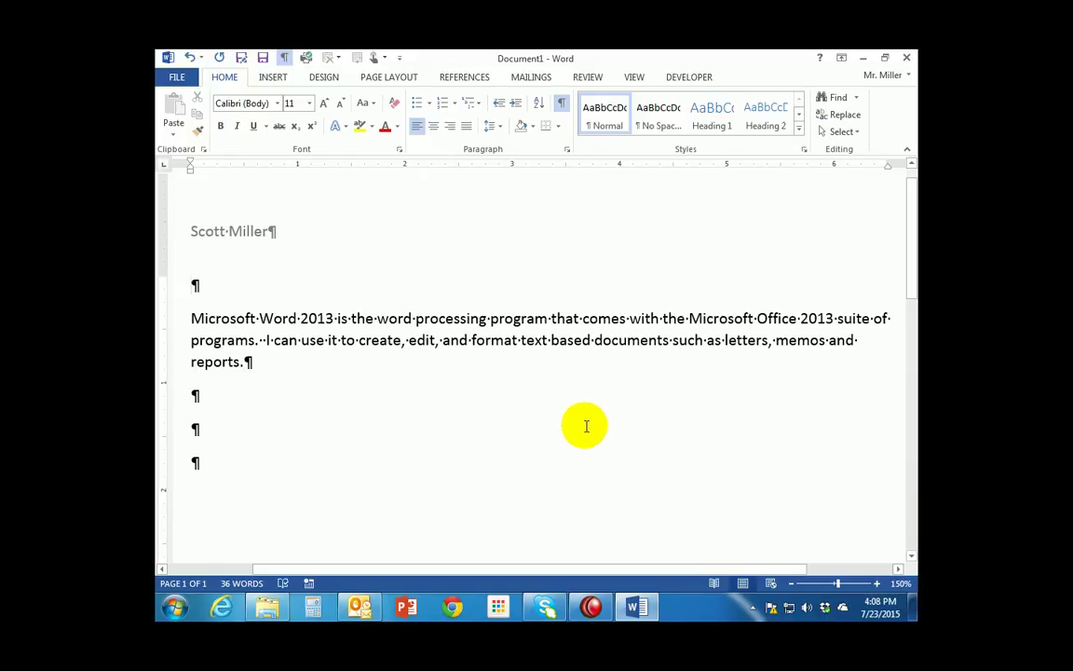
- Begin saving the document under a new name in the computer's My Documents folder
{"action": "left_click", "coordinate": [177, 80]}
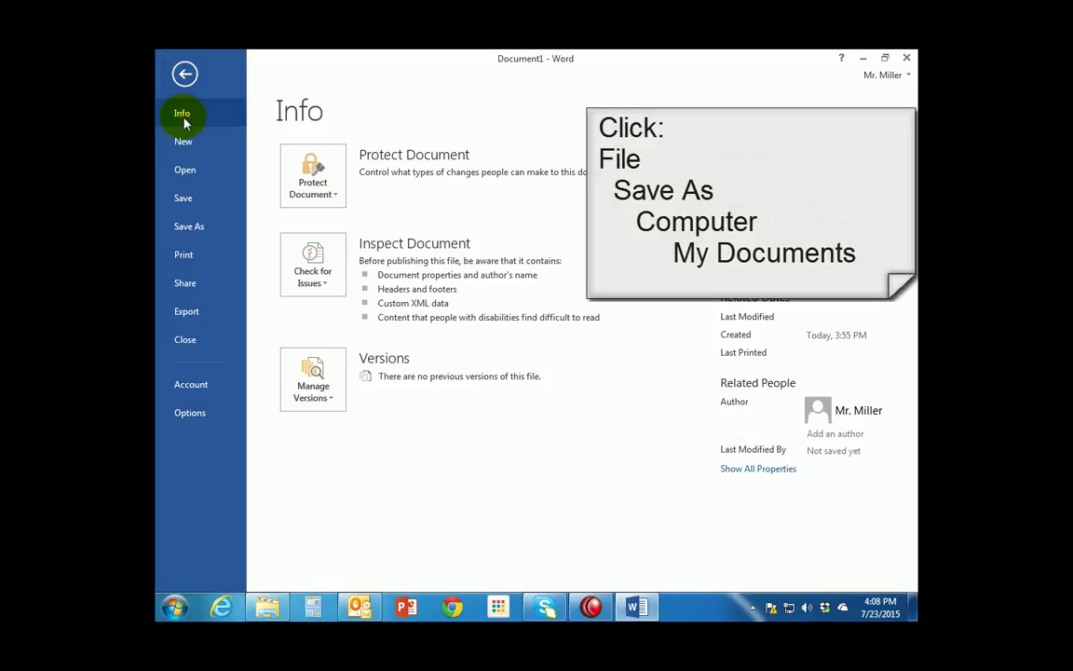
{"action": "left_click", "coordinate": [189, 229]}
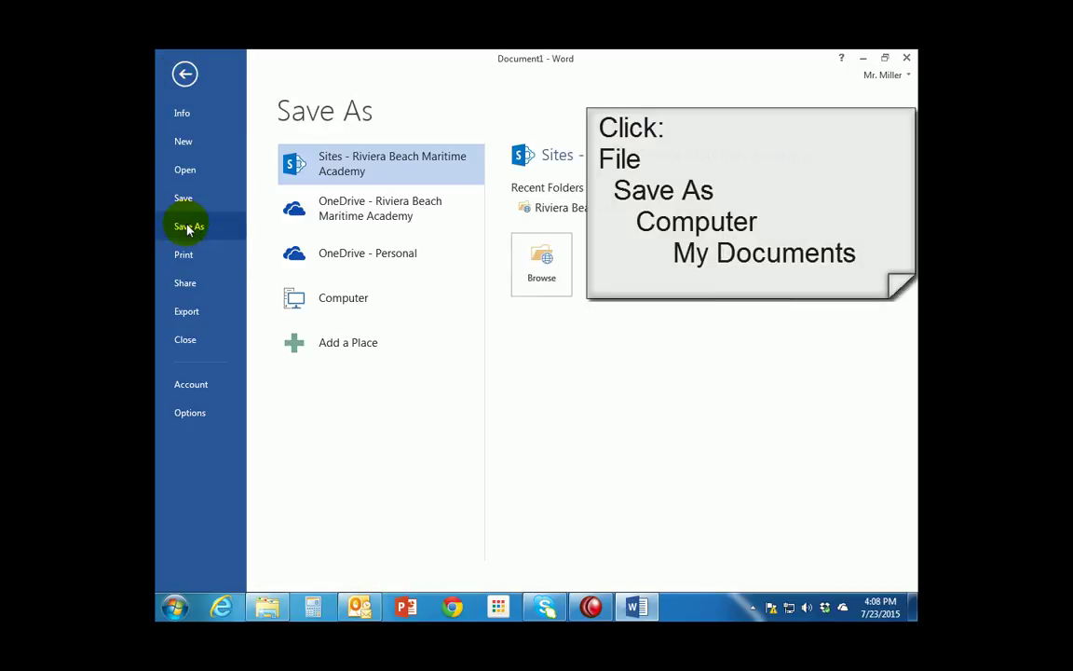
{"action": "left_click", "coordinate": [363, 311]}
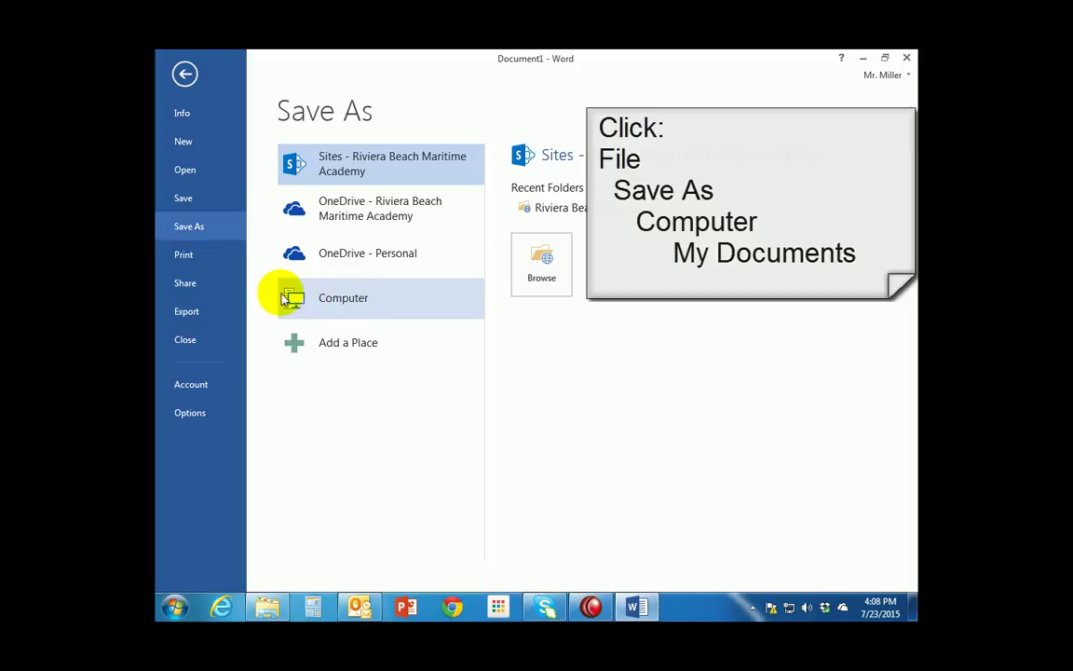
{"action": "left_click", "coordinate": [328, 300]}
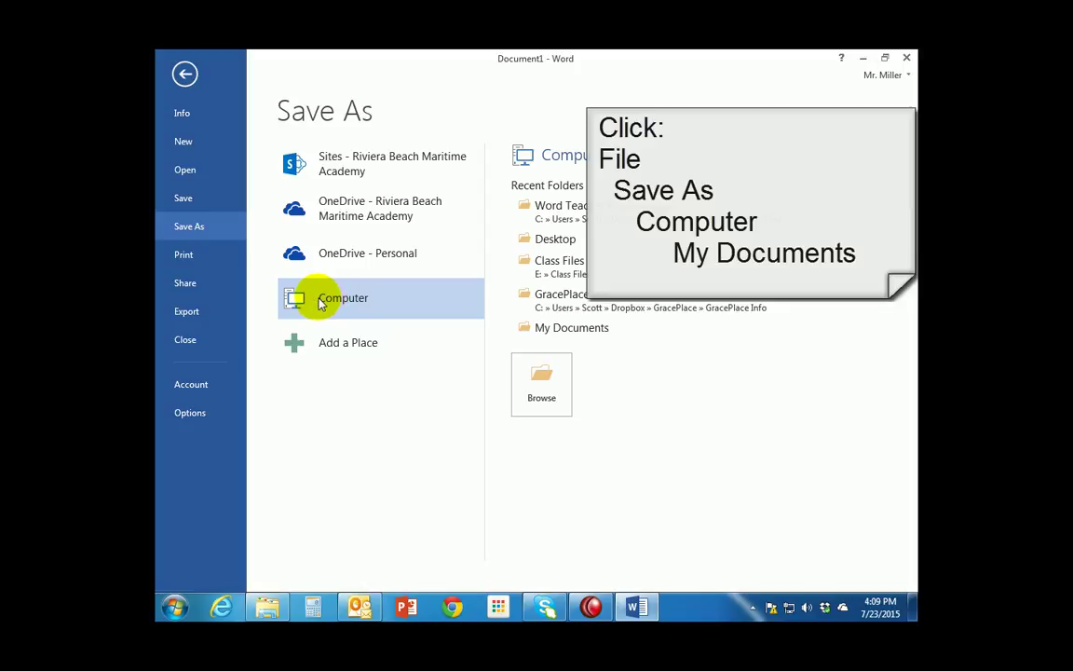
{"action": "left_click", "coordinate": [562, 330]}
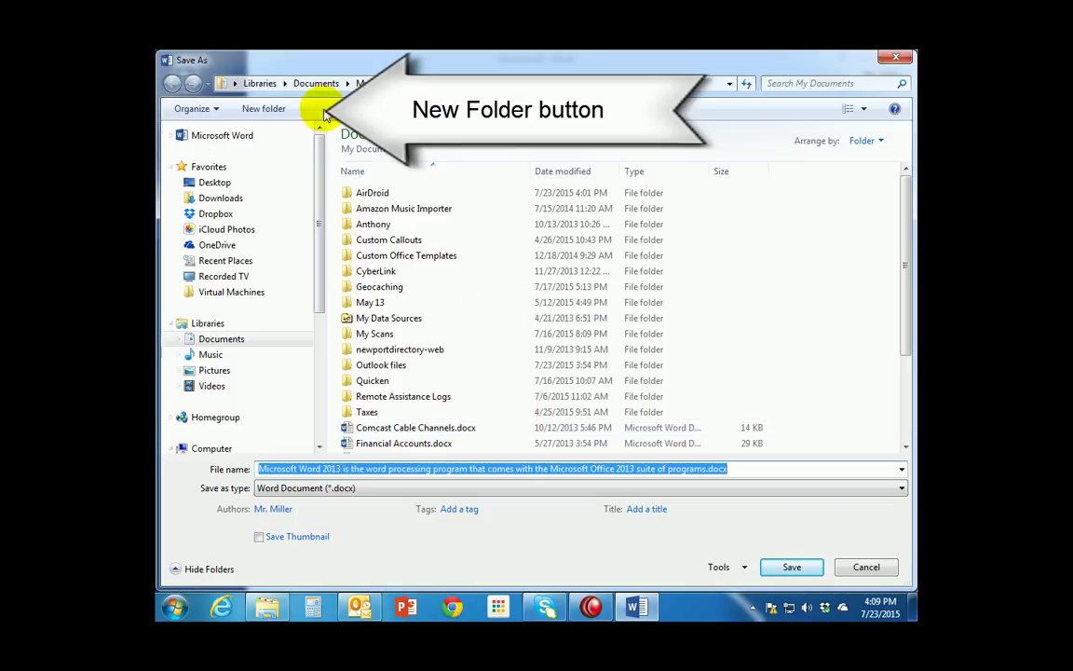
- Create a new folder named "August 20" in My Documents
{"action": "left_click", "coordinate": [260, 112]}
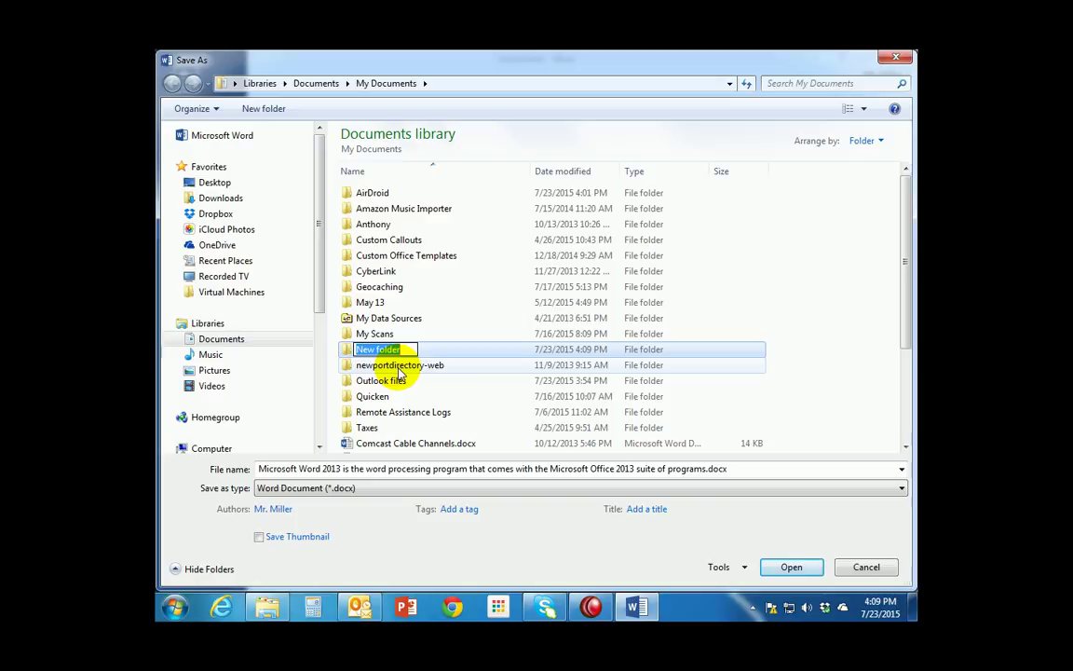
{"action": "type", "text": "Au"}
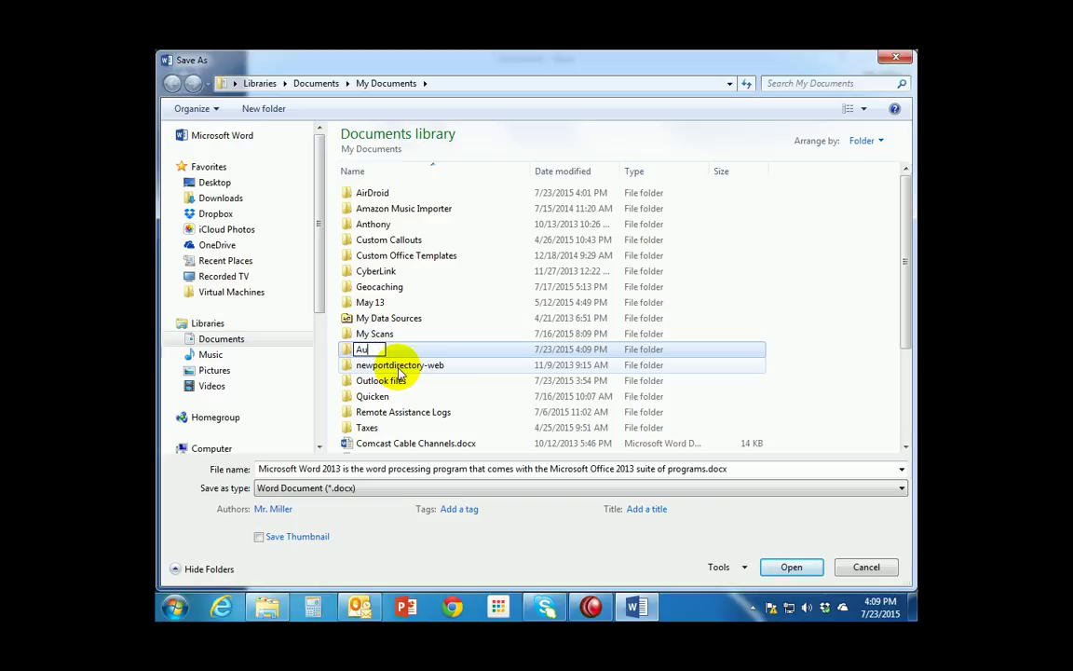
{"action": "type", "text": "gust 20"}
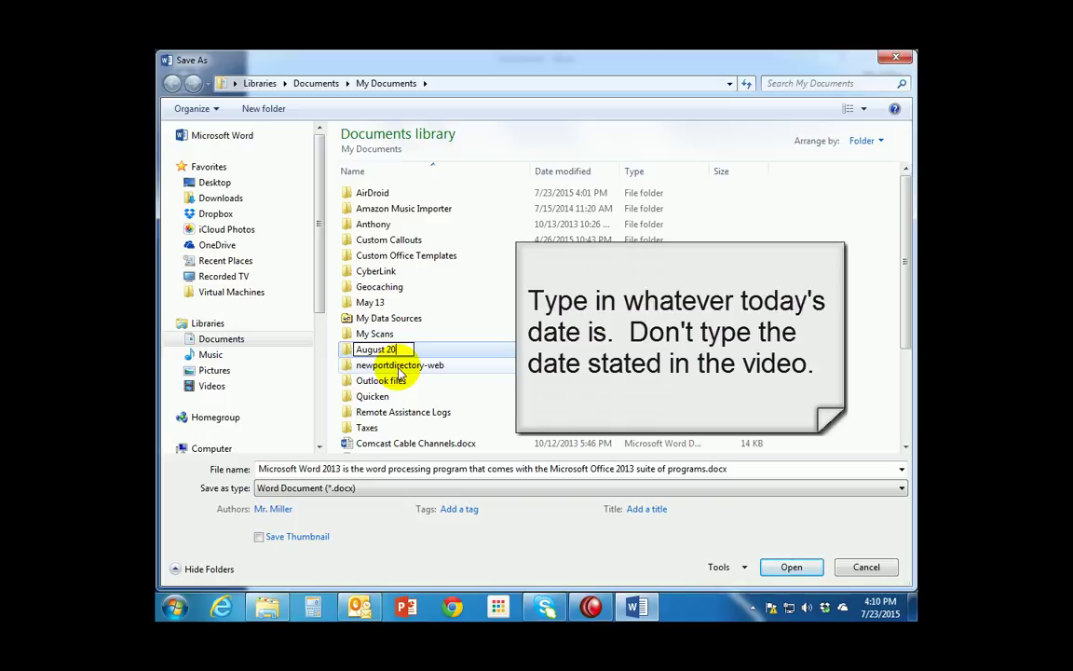
{"action": "key", "text": "Return"}
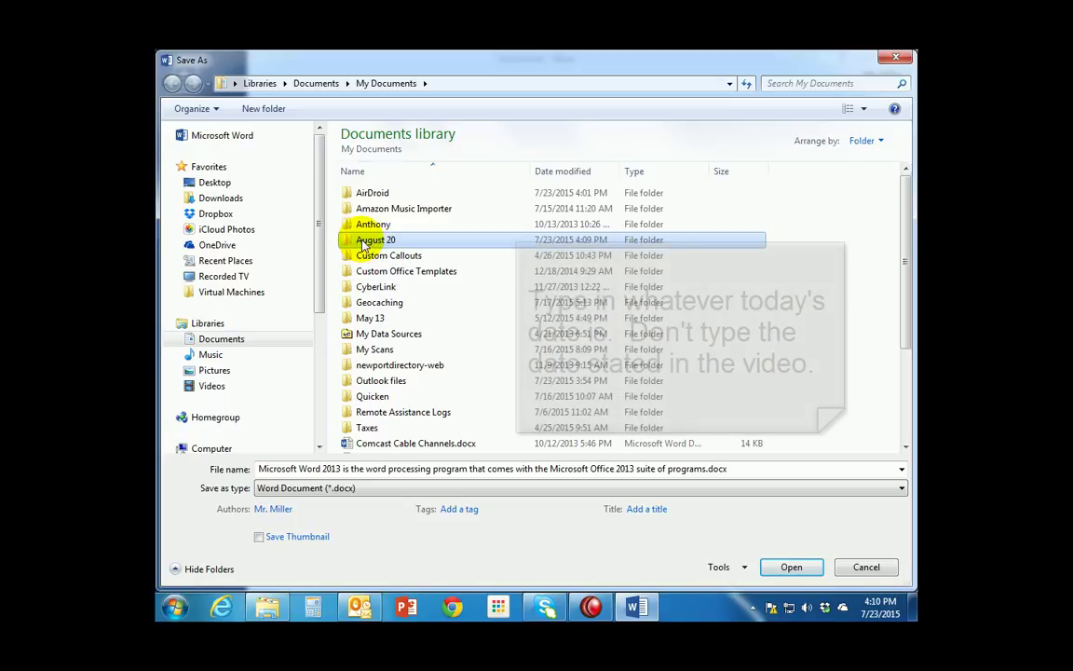
- Save the document as "W01Try-sm" in the August 20 folder and close the document window
{"action": "double_click", "coordinate": [365, 242]}
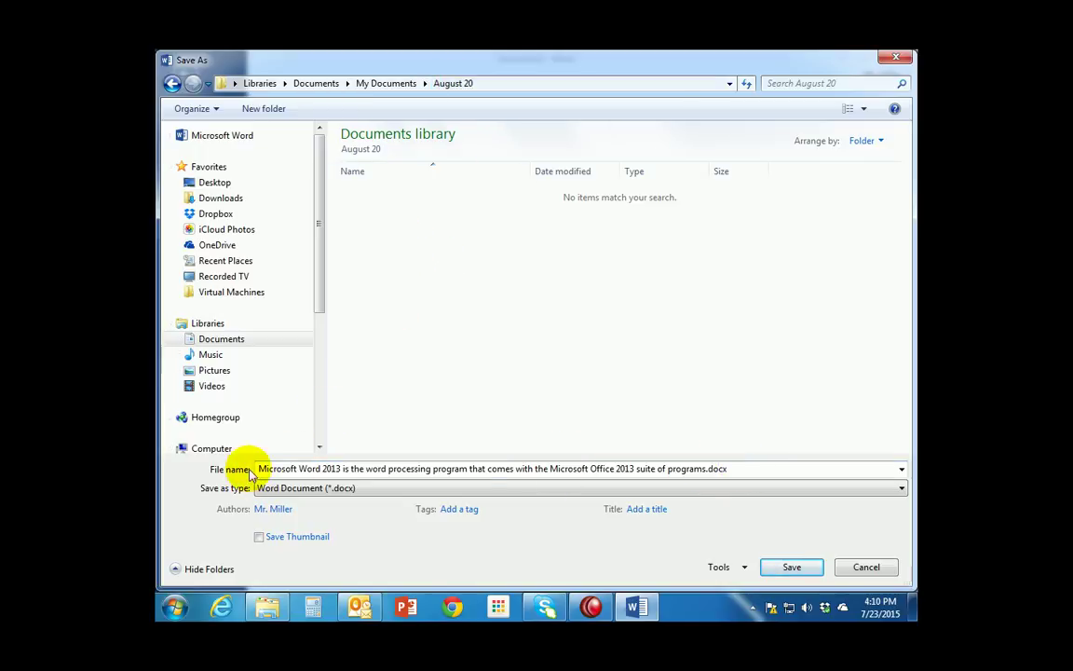
{"action": "triple_click", "coordinate": [688, 469]}
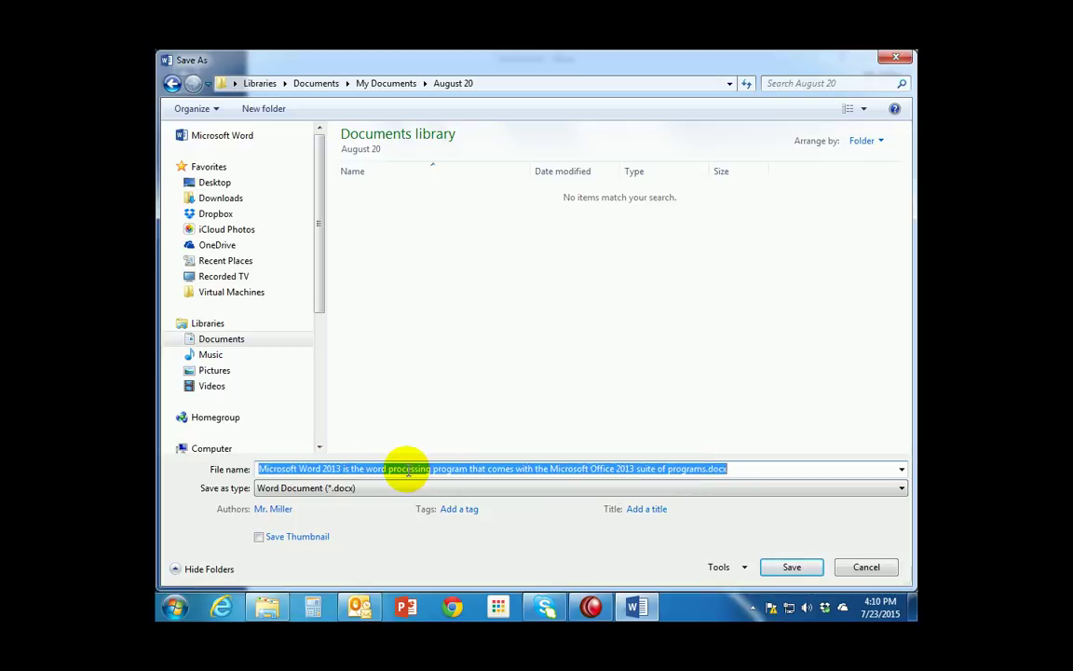
{"action": "type", "text": "W"}
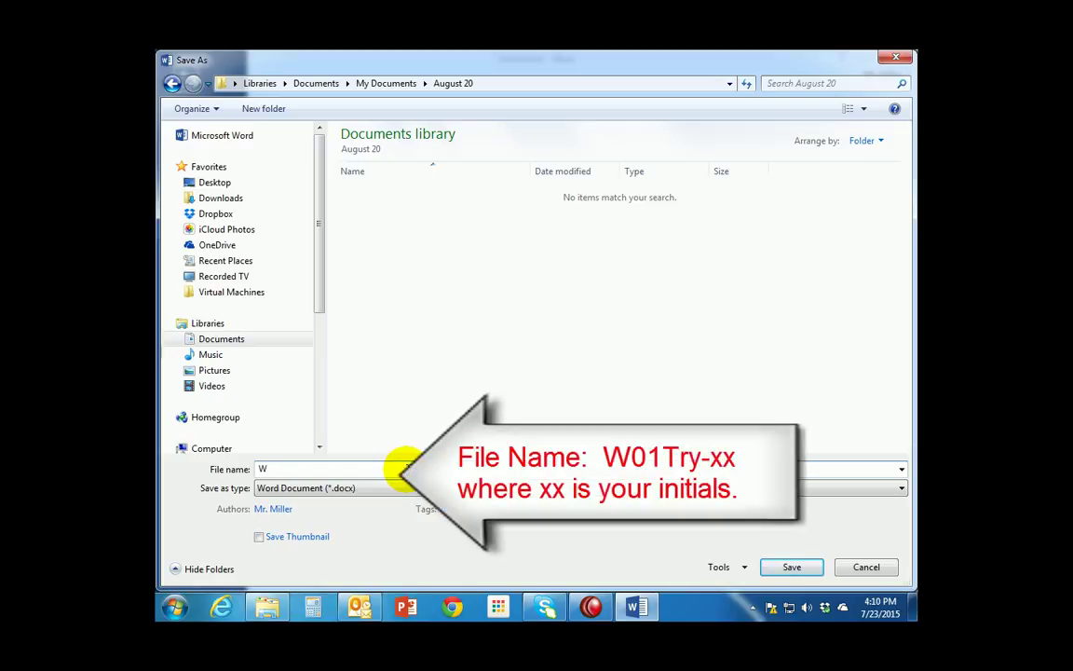
{"action": "type", "text": "01Try-sm"}
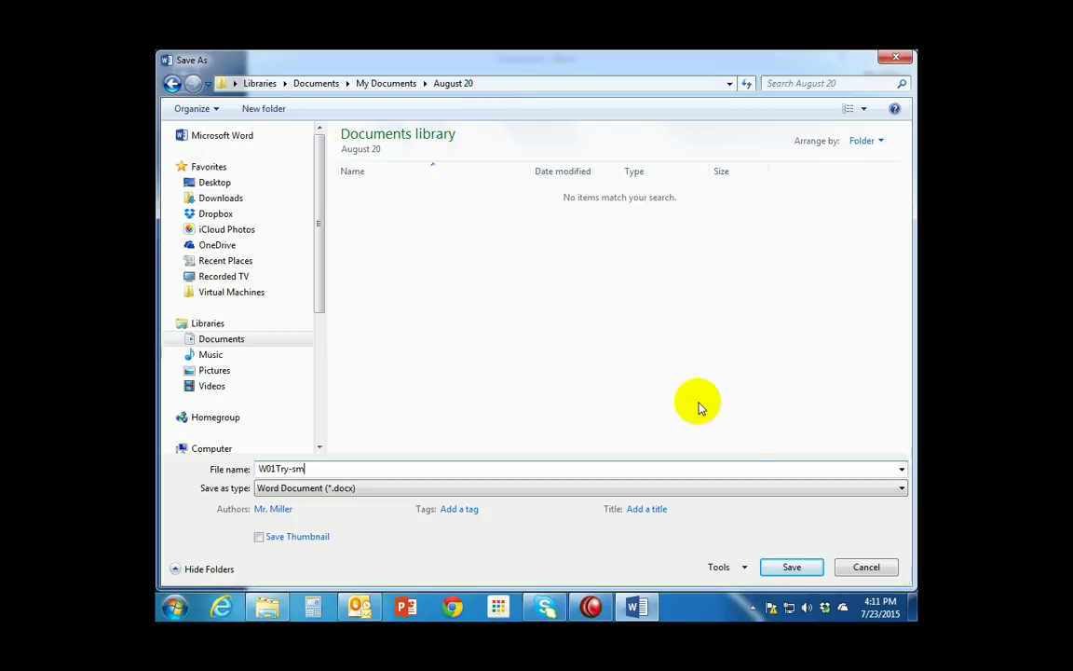
{"action": "left_click", "coordinate": [806, 572]}
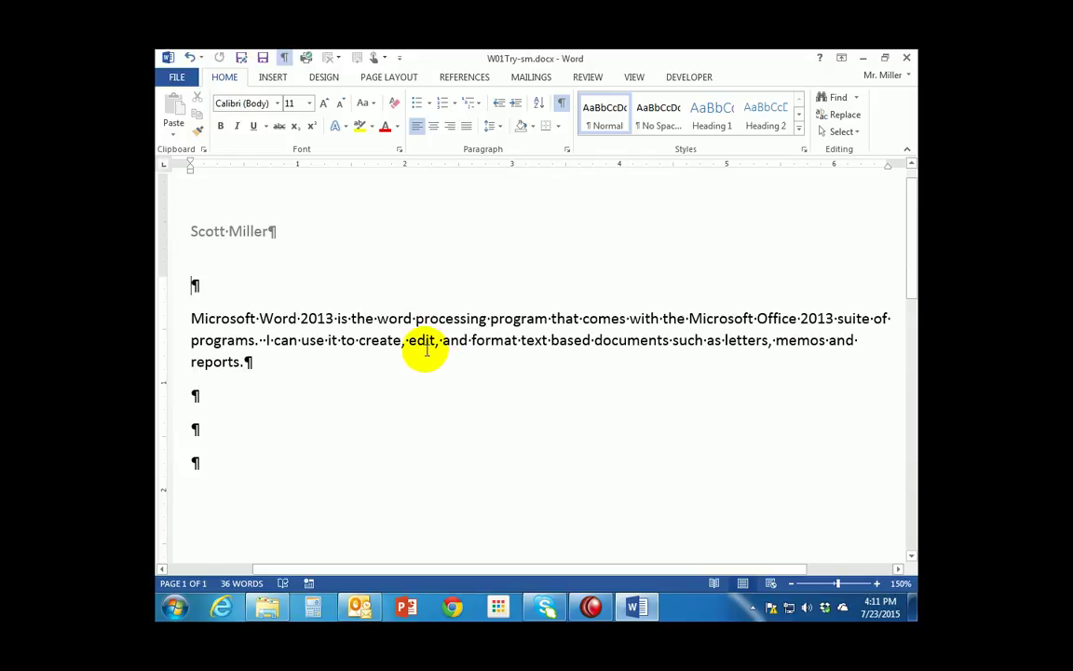
{"action": "left_click", "coordinate": [908, 62]}
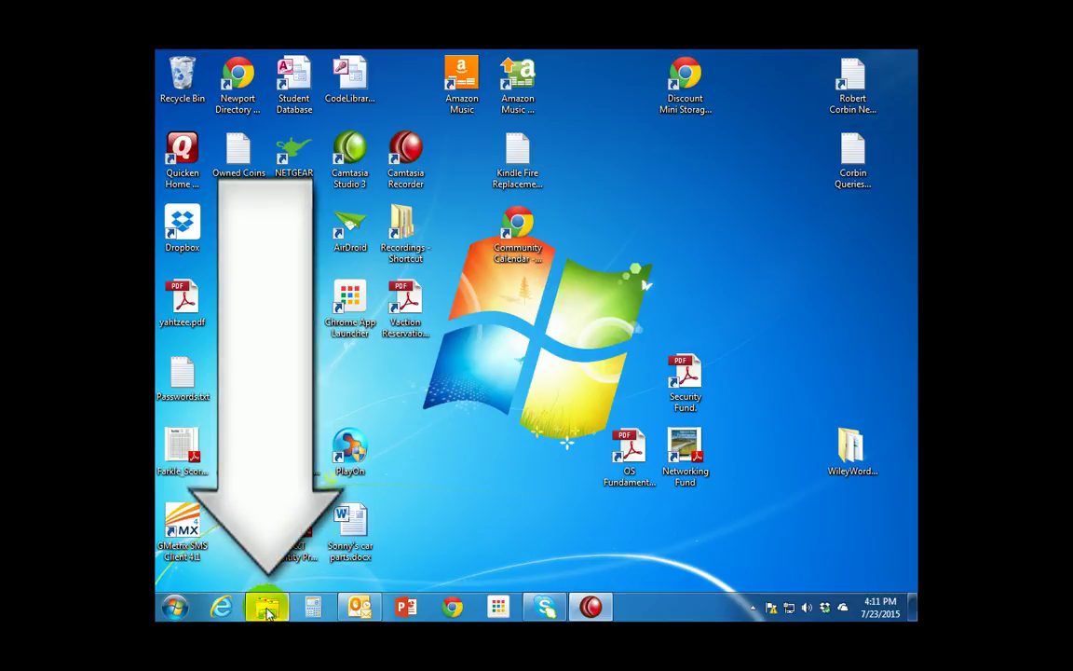
- Switch to Windows Explorer and locate the August 20 folder under My Documents in the Documents library
{"action": "mouse_move", "coordinate": [272, 612]}
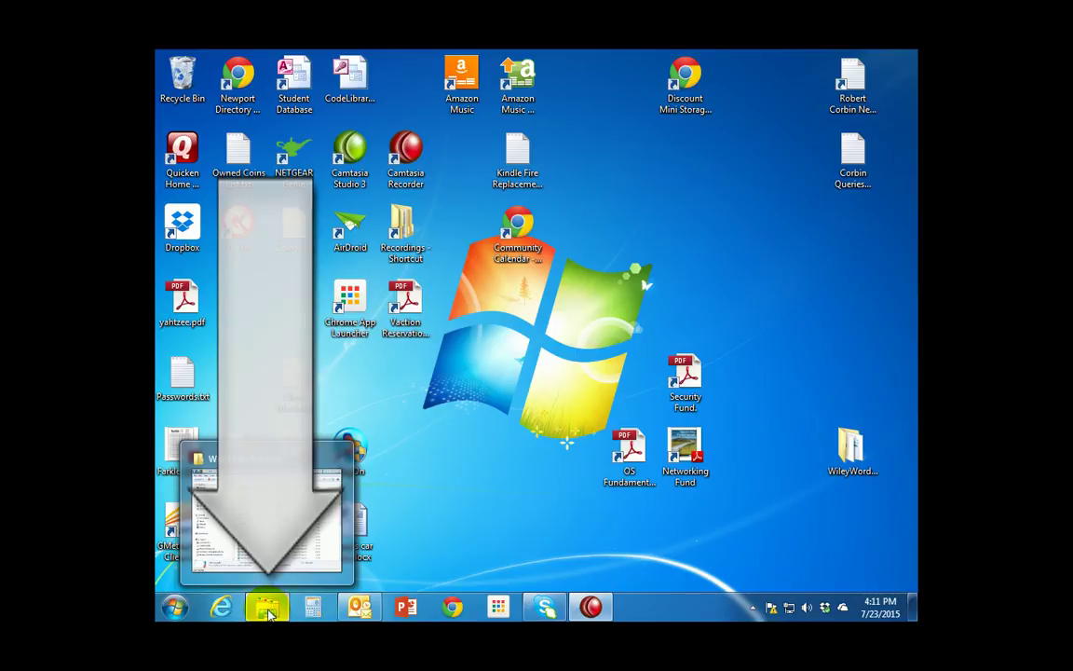
{"action": "left_click", "coordinate": [269, 610]}
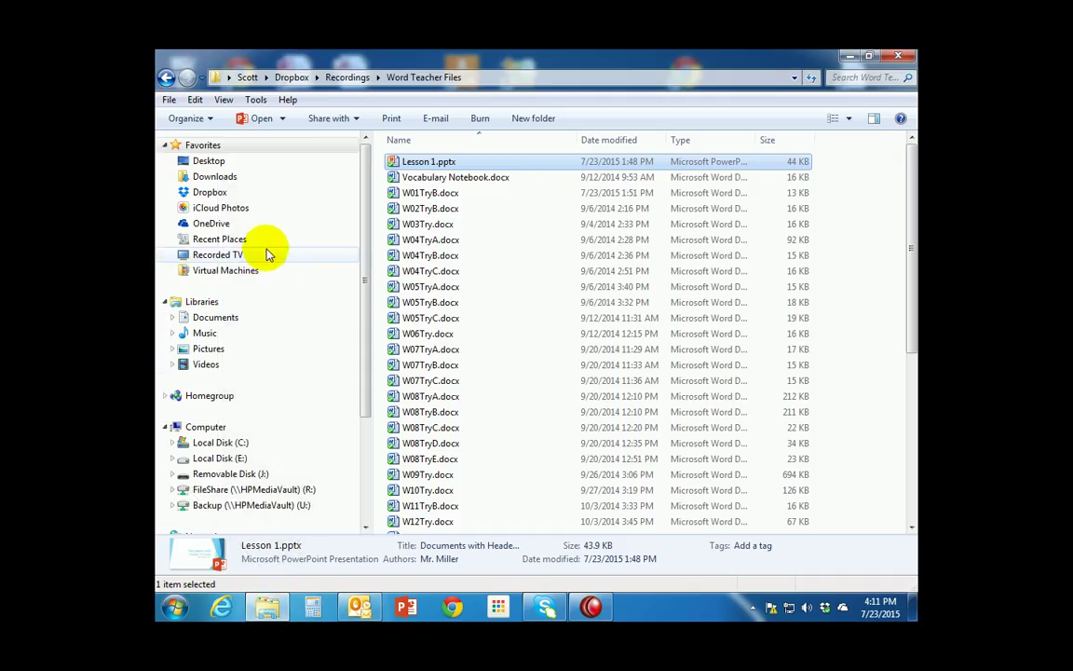
{"action": "left_click", "coordinate": [210, 314]}
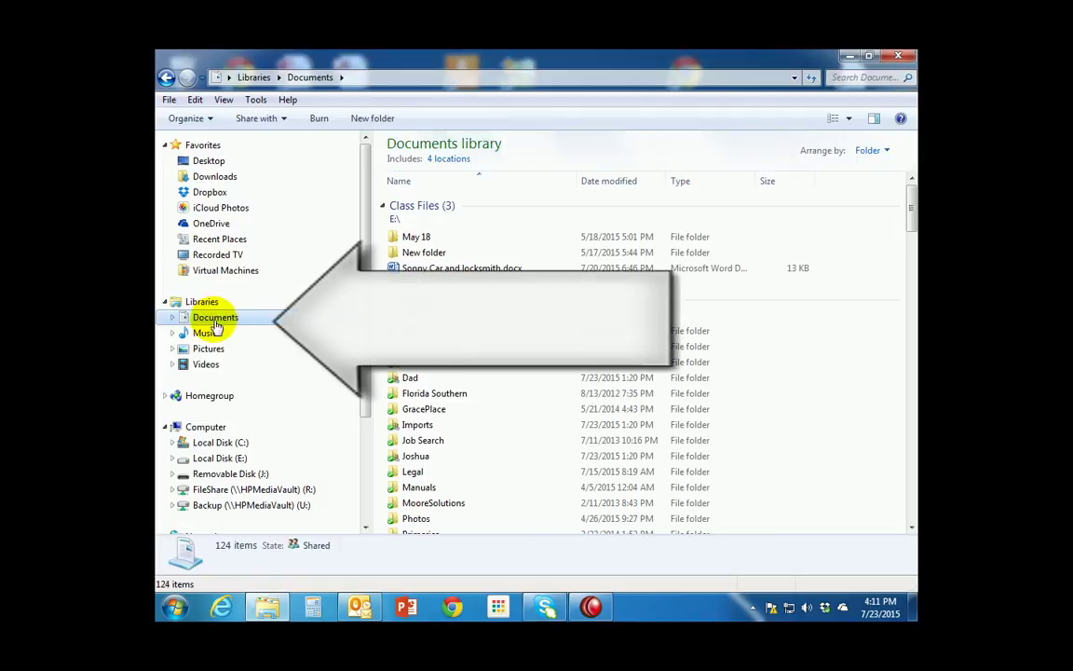
{"action": "left_click", "coordinate": [217, 323]}
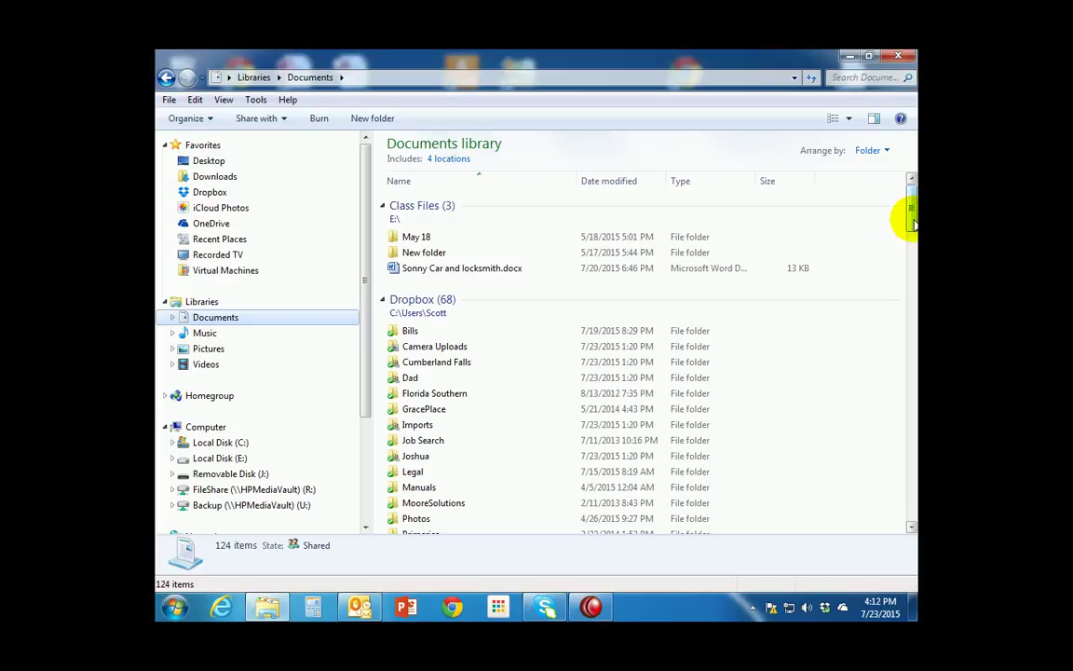
{"action": "left_click_drag", "start_coordinate": [912, 223], "coordinate": [893, 412]}
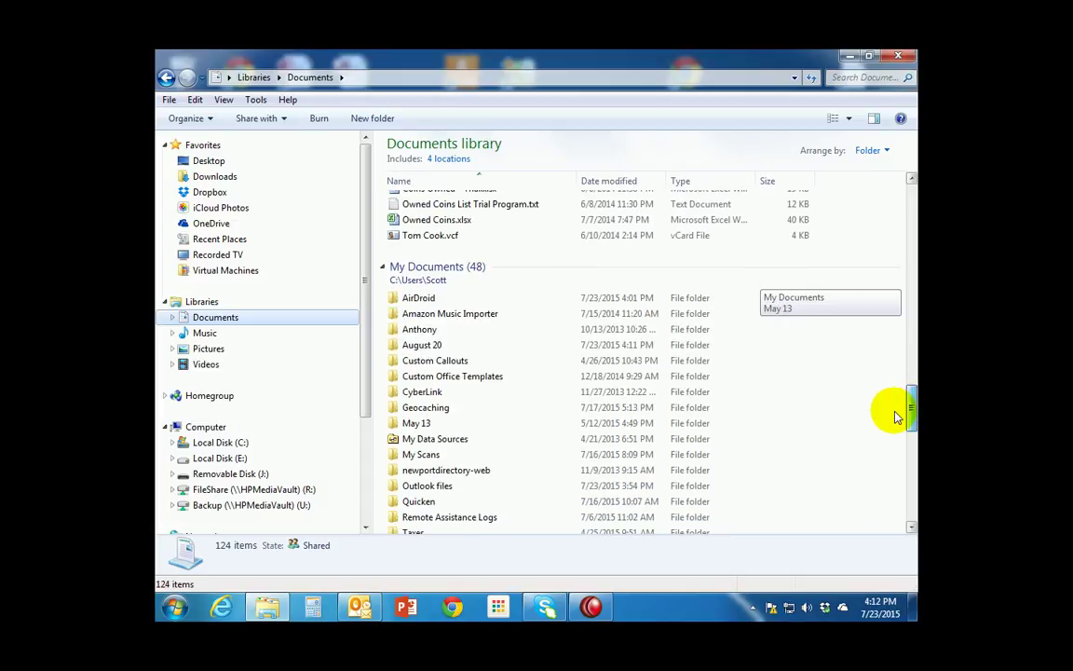
- Reopen W01Try-sm.docx from the August 20 folder to check its contents and close it again
{"action": "double_click", "coordinate": [415, 342]}
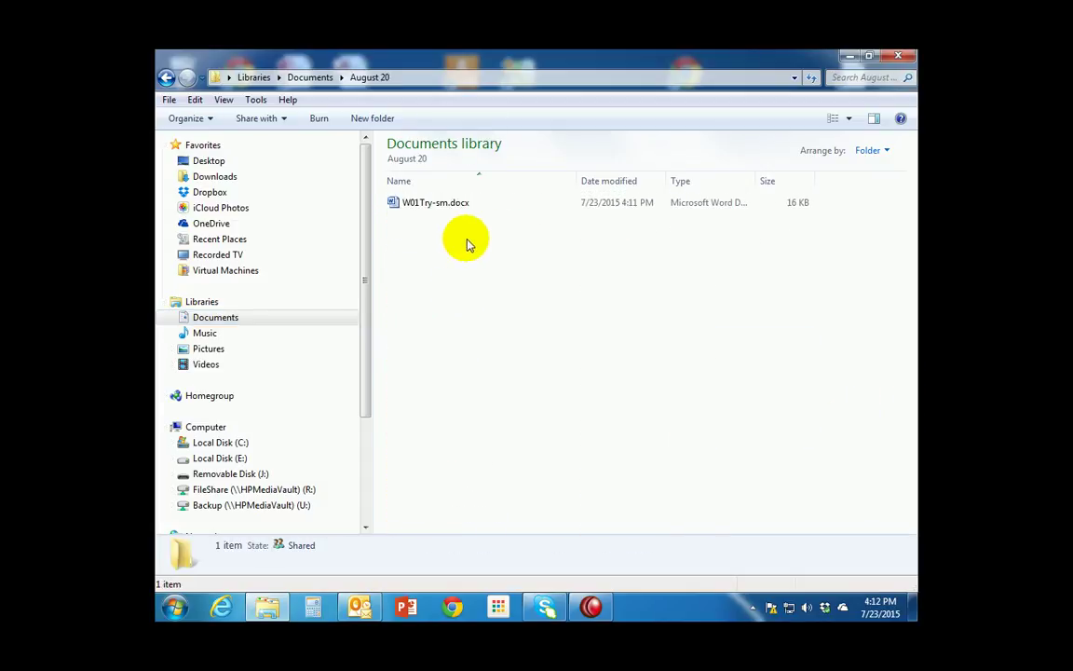
{"action": "double_click", "coordinate": [415, 208]}
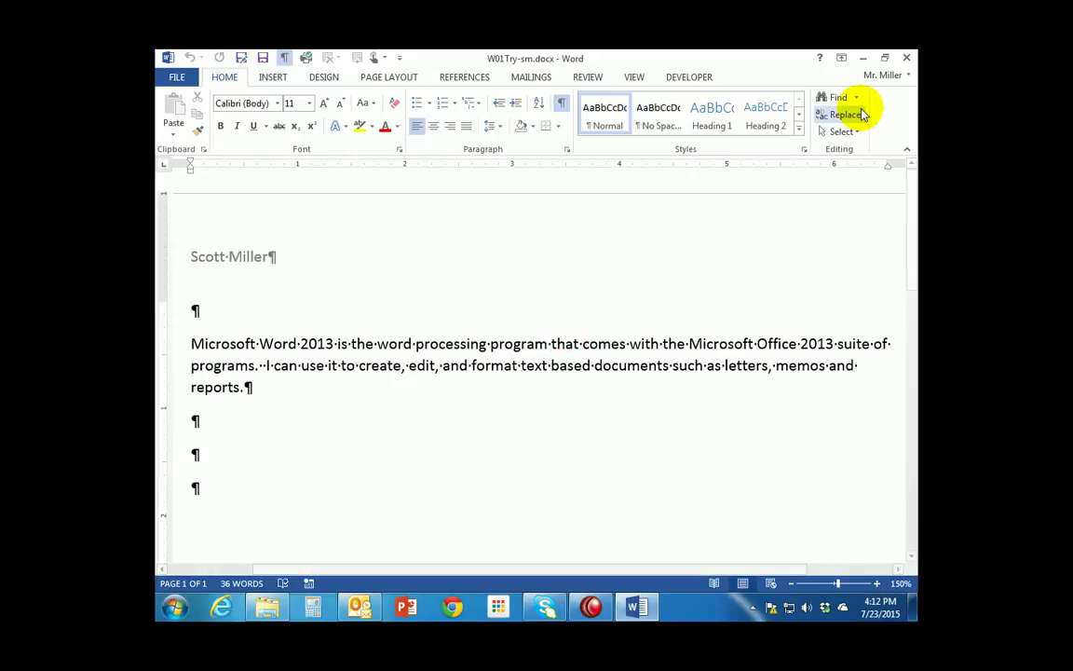
{"action": "left_click", "coordinate": [908, 58]}
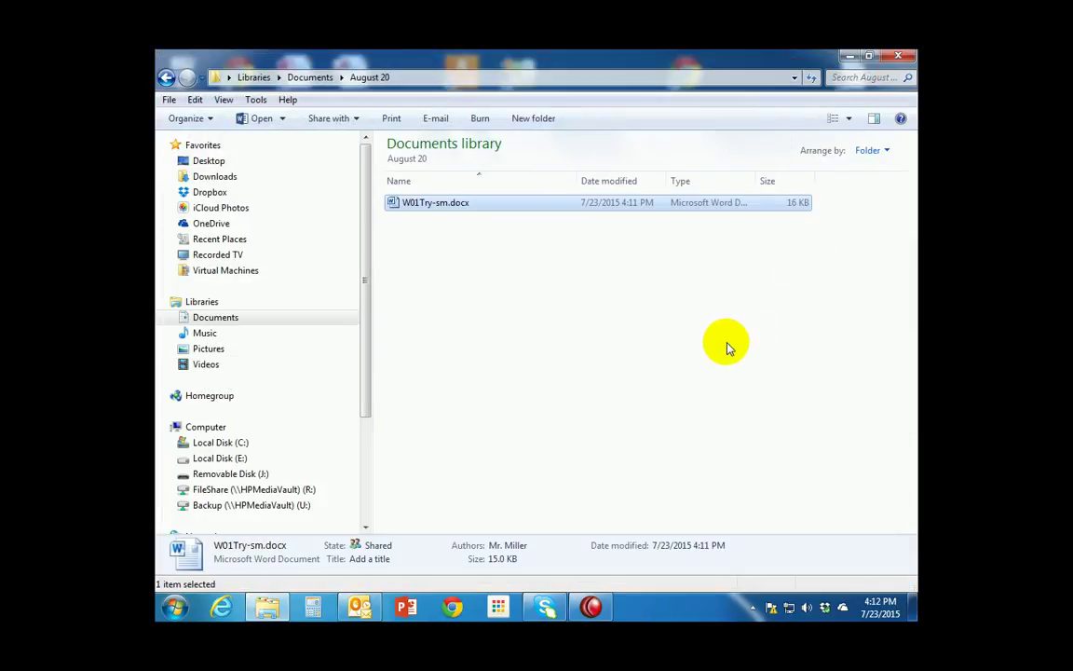